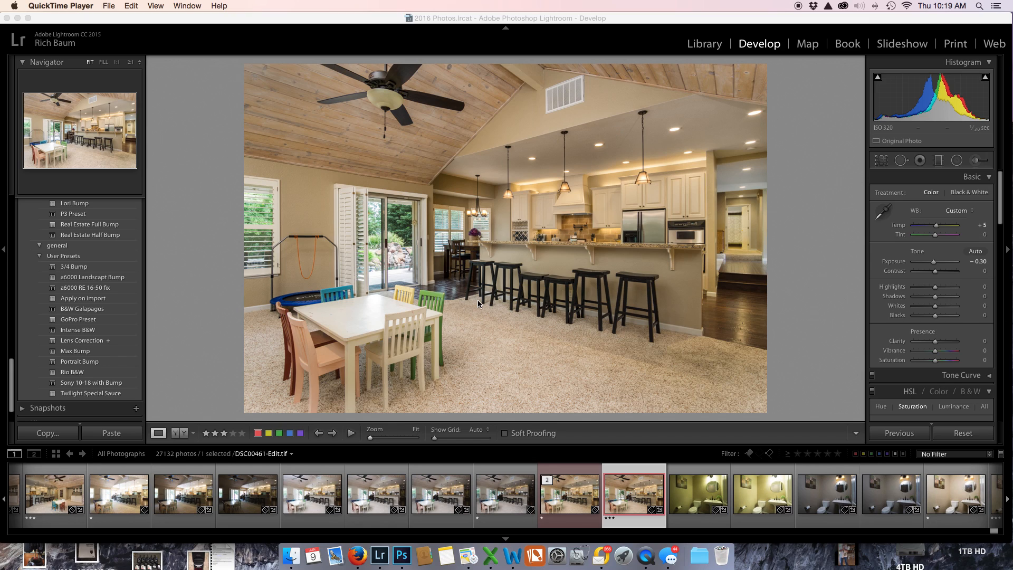
- Apply the Real Estate Full Bump preset to the darker DSC00467.dng photo and set its Exposure to +0.45
click(512, 498)
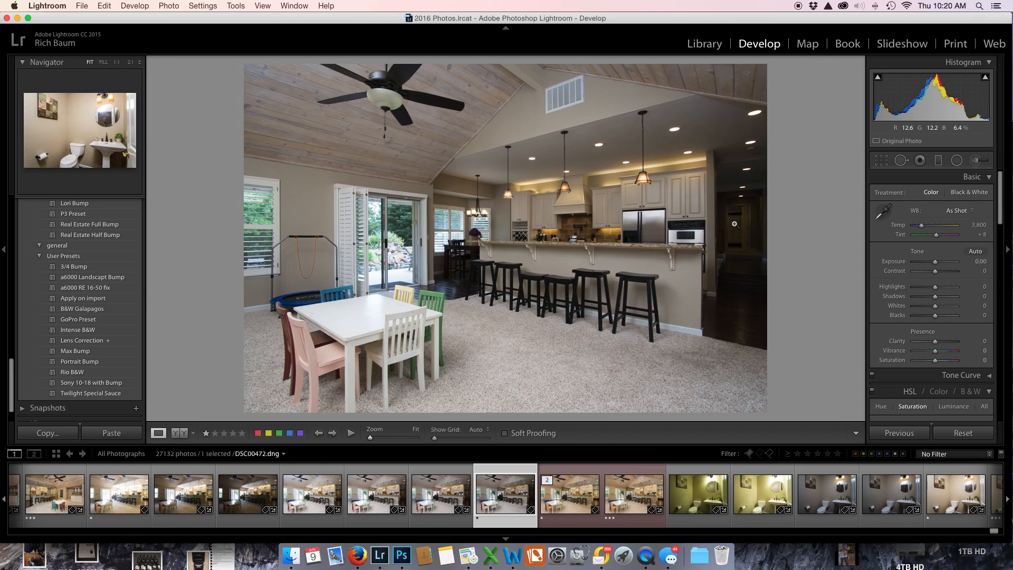
click(106, 500)
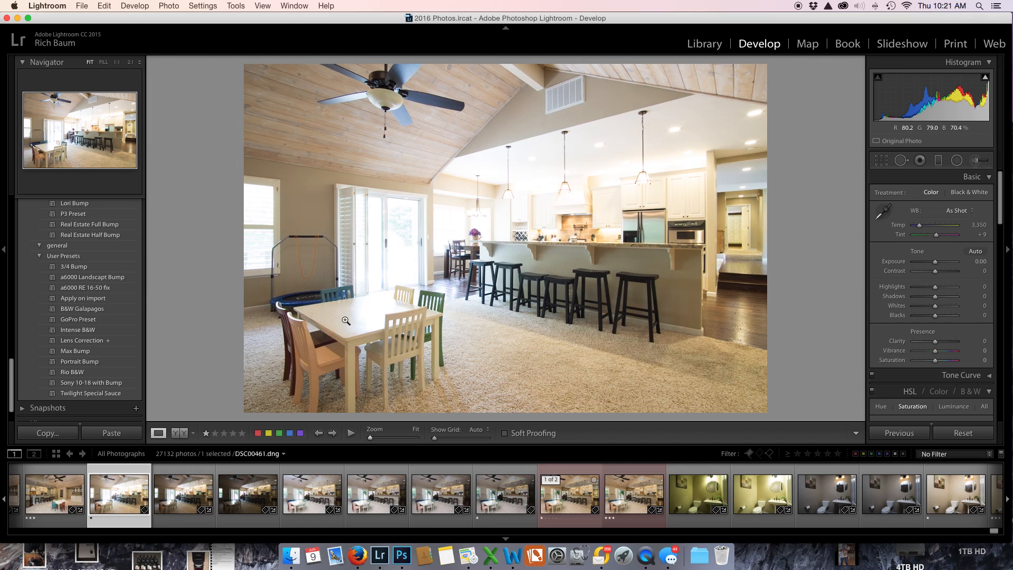
click(507, 498)
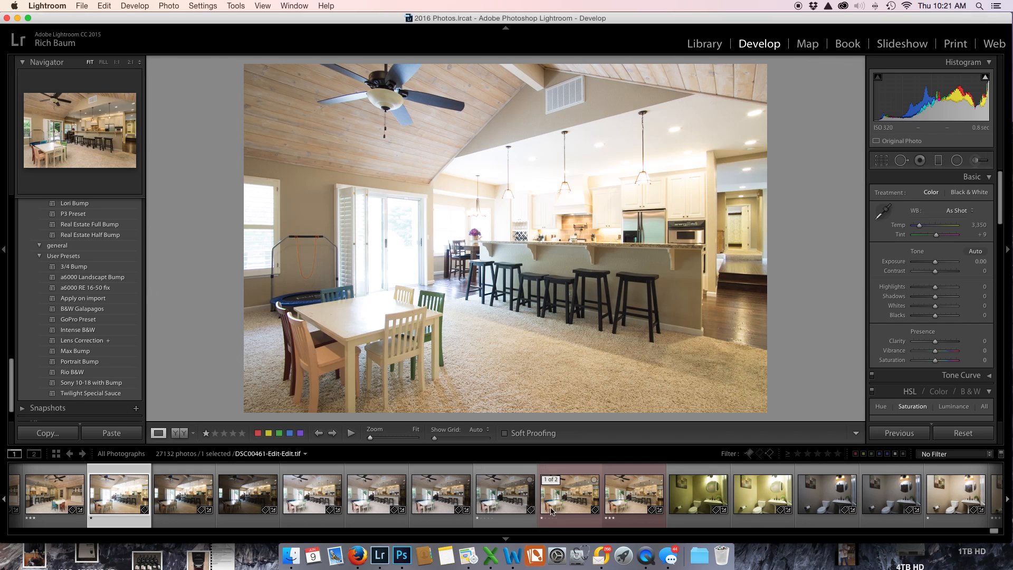
scroll(90, 335, down, 3)
scroll(89, 295, up, 3)
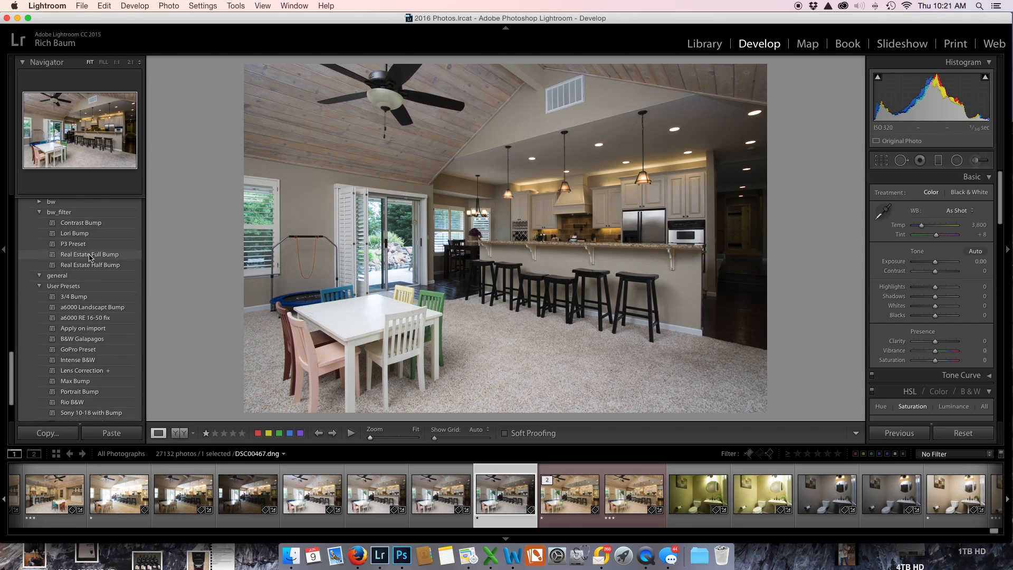
click(90, 255)
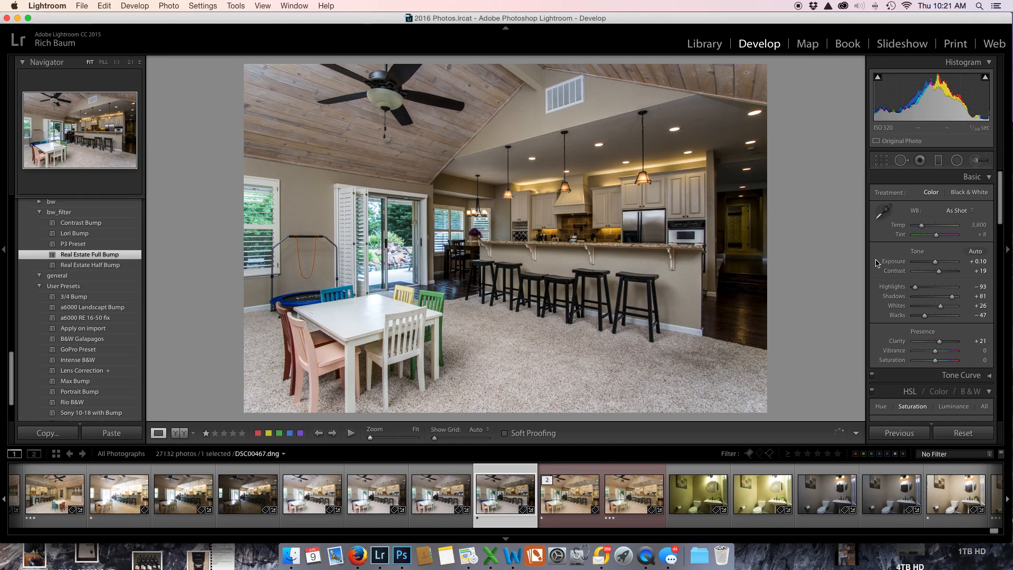
drag(935, 264, 937, 267)
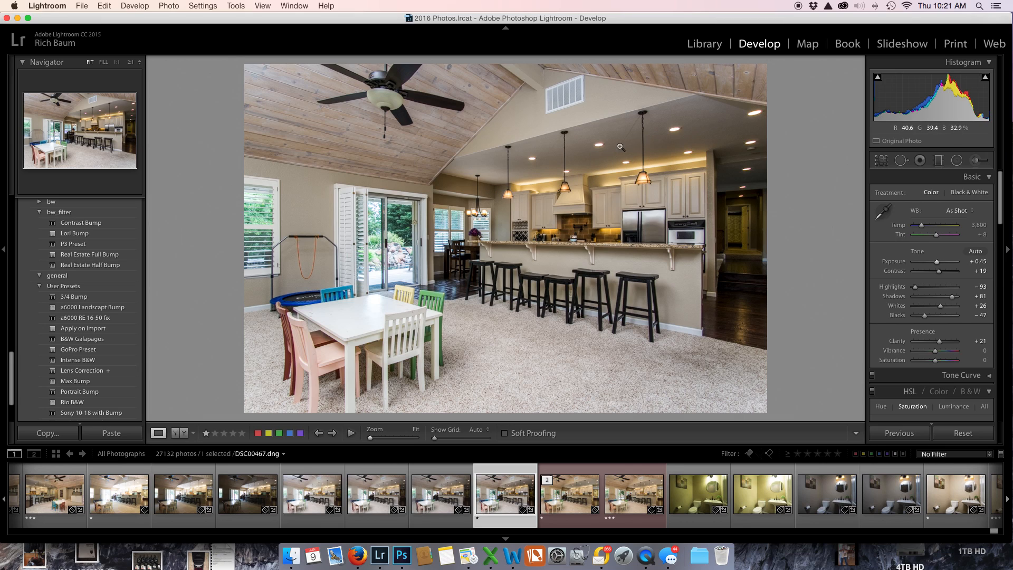
- Set Highlights to -100 and Exposure to -0.40 on the bright DSC00461.dng photo
click(672, 130)
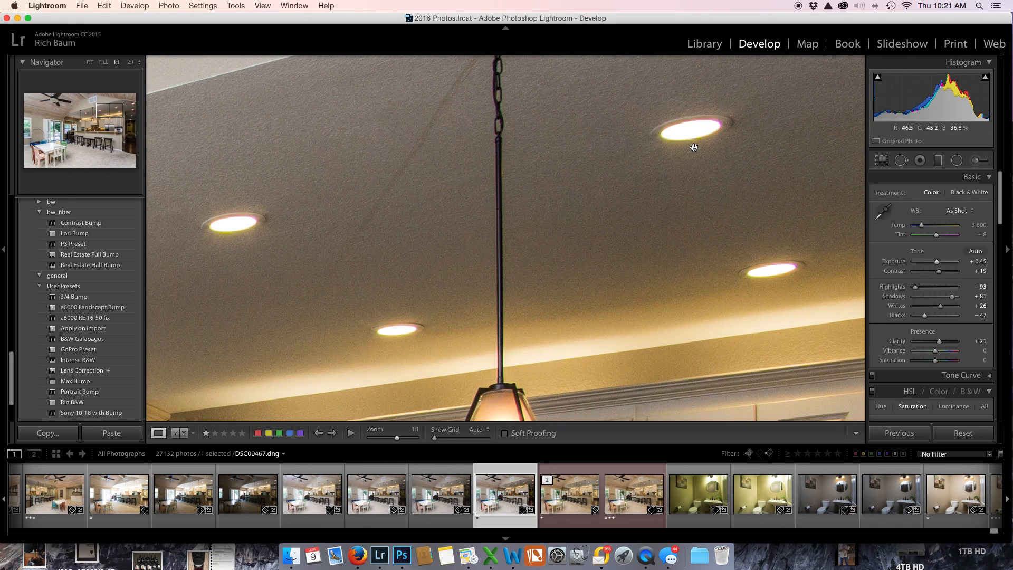
click(92, 63)
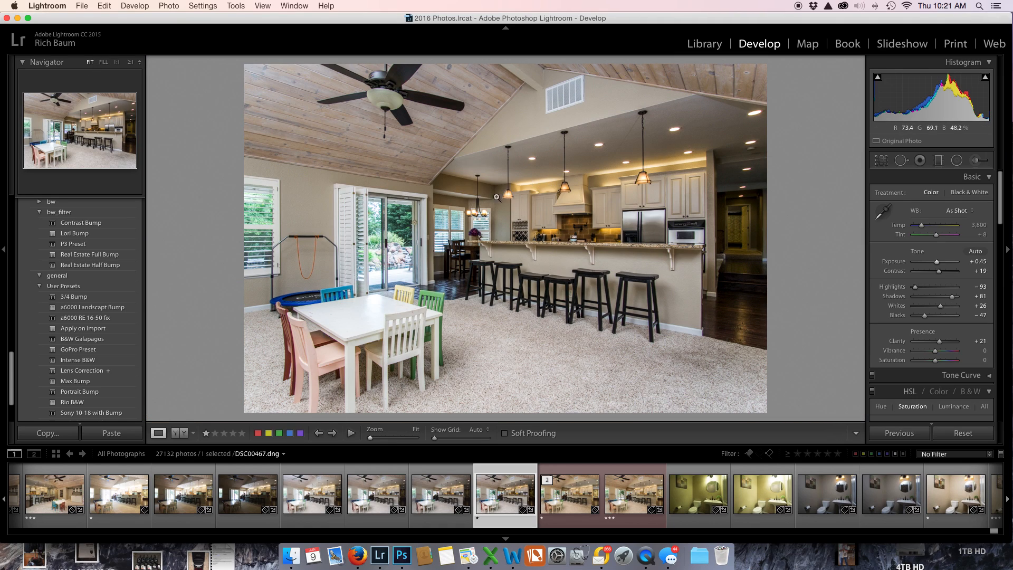
click(343, 504)
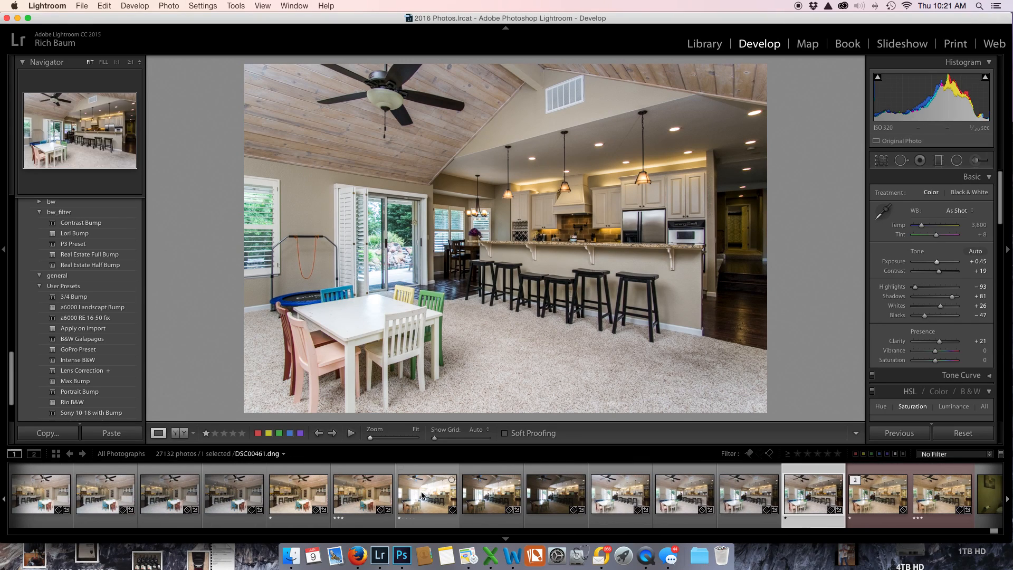
click(425, 494)
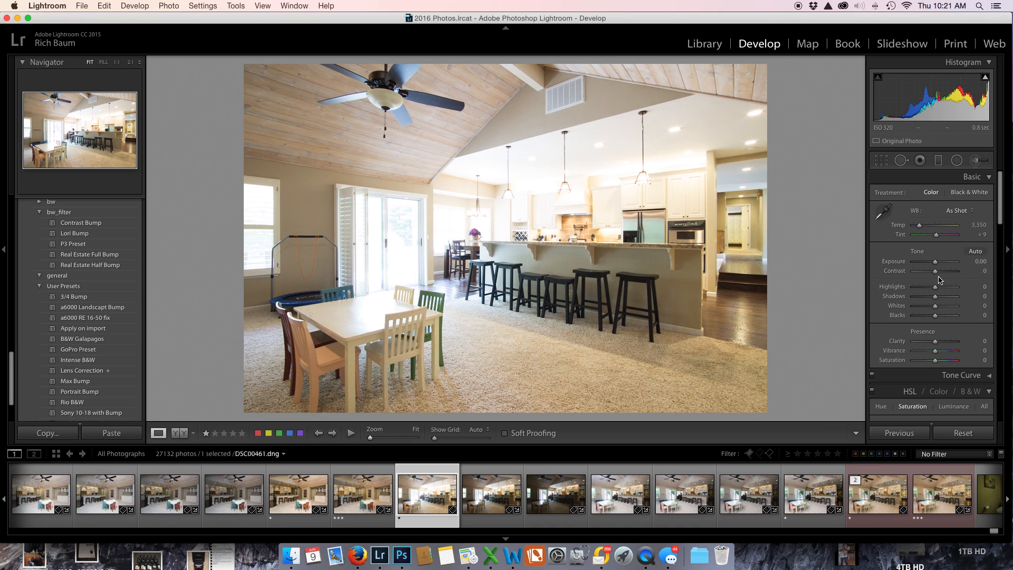
drag(935, 289, 913, 288)
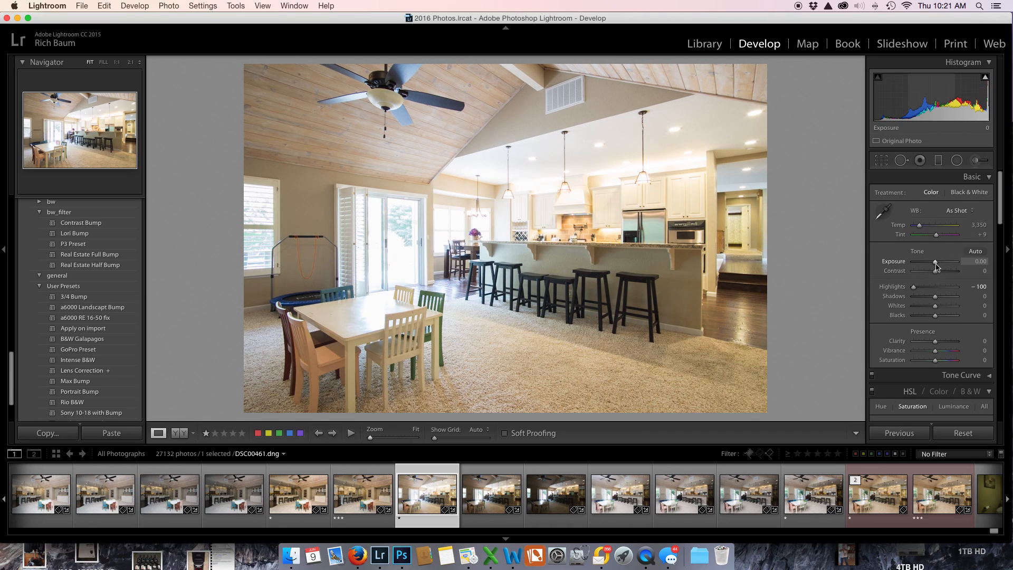
drag(935, 263, 934, 262)
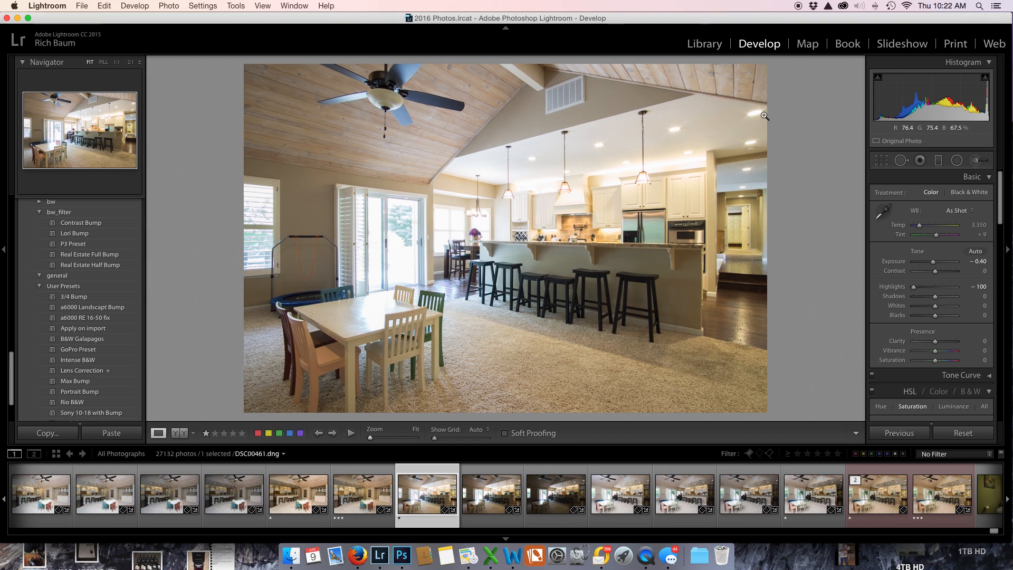
- Open DSC00467.dng and DSC00461.dng together as layers of one document in Photoshop
click(812, 496)
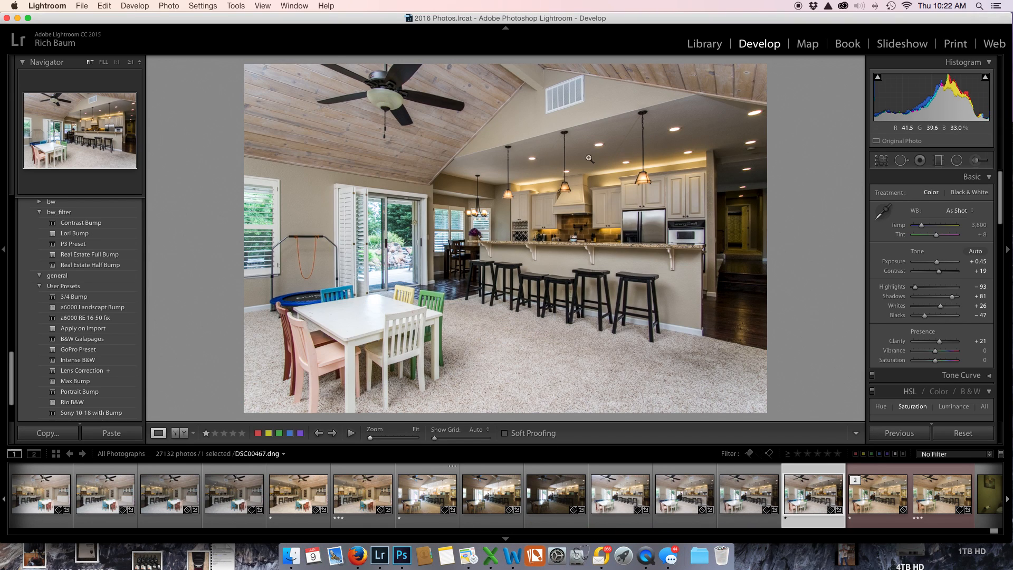
super+click(422, 502)
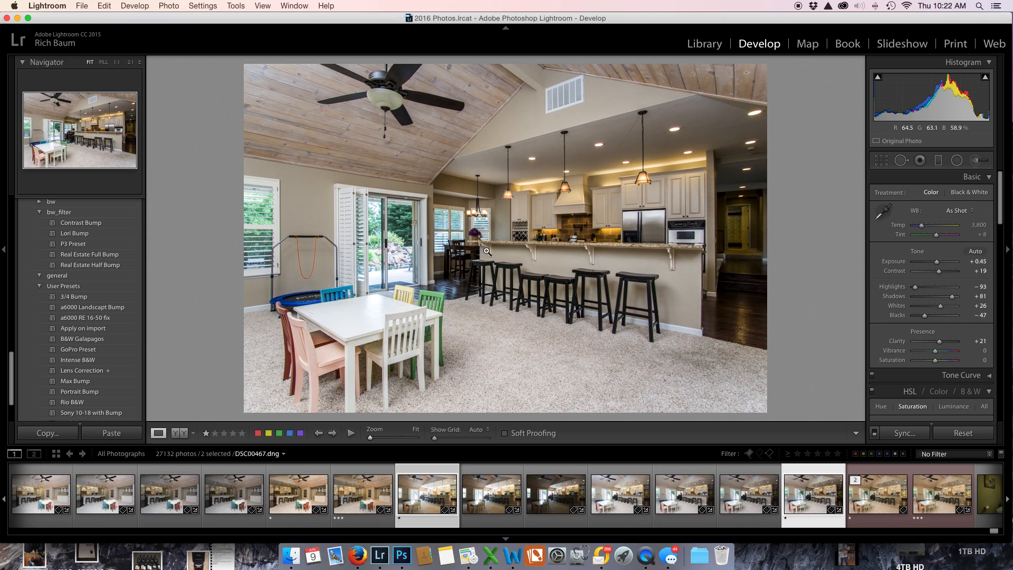
right_click(480, 212)
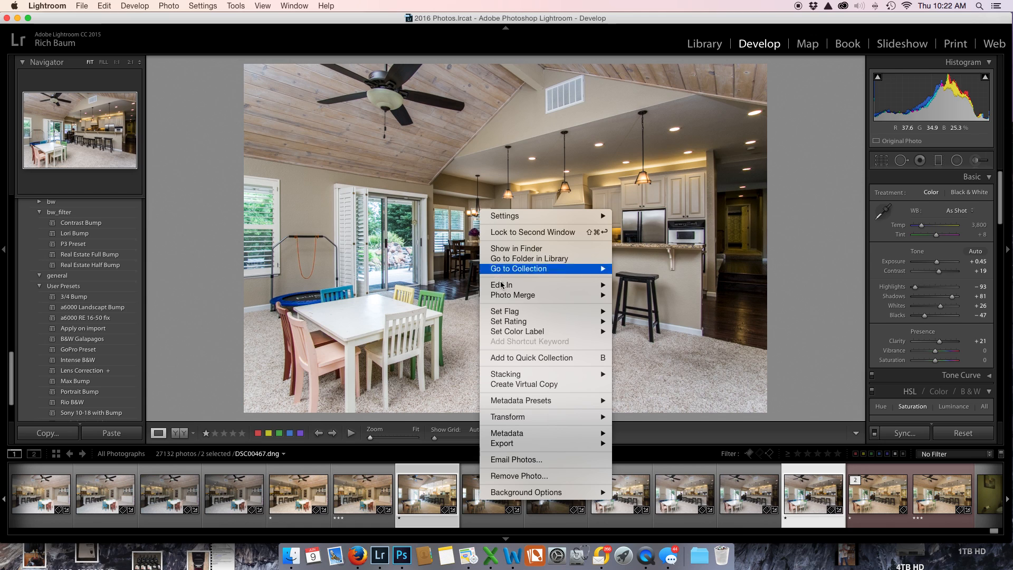
mouse_move(506, 288)
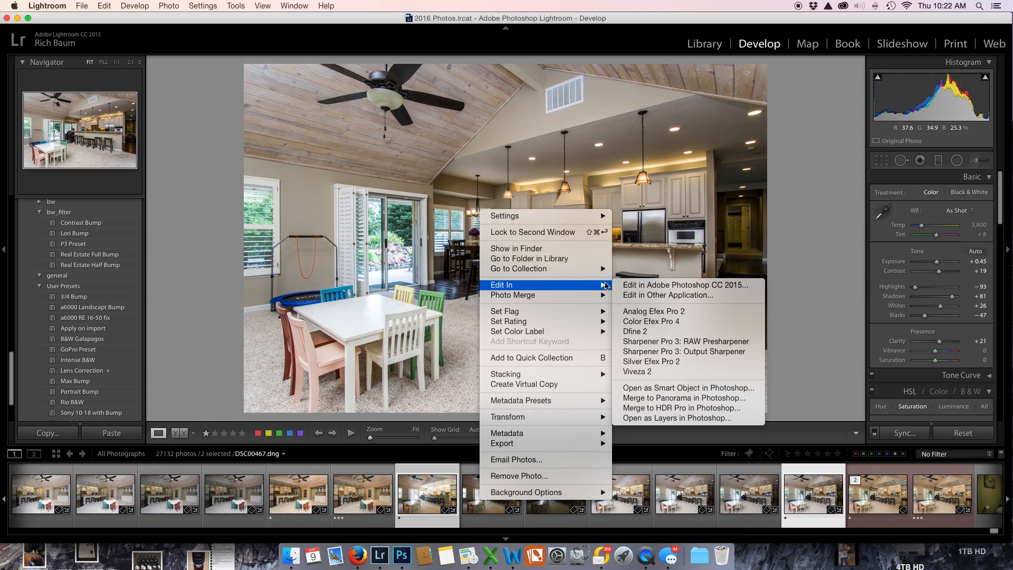
click(650, 418)
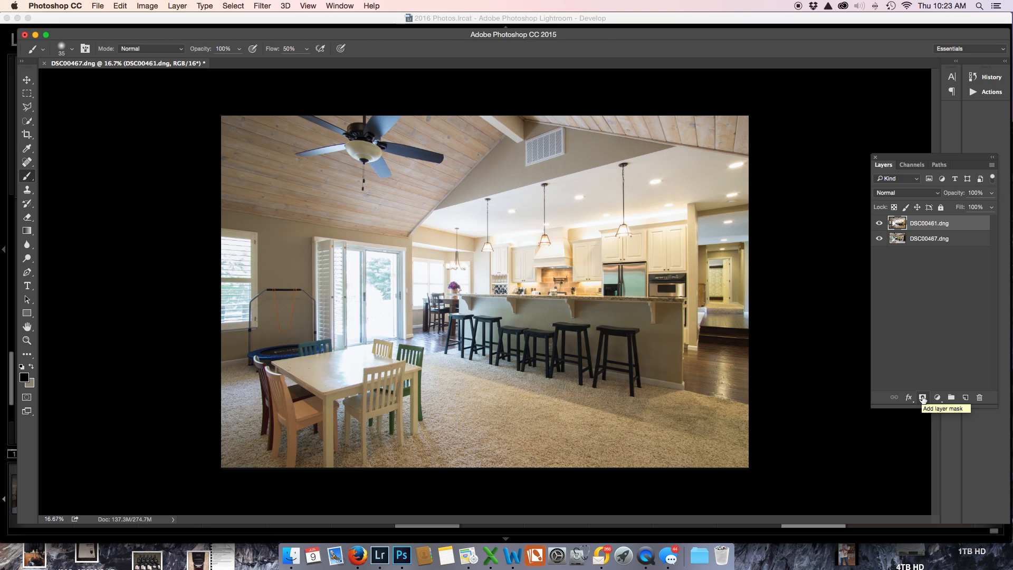
- Add a black layer mask to the DSC00461.dng layer and make white the foreground colour
alt+click(923, 398)
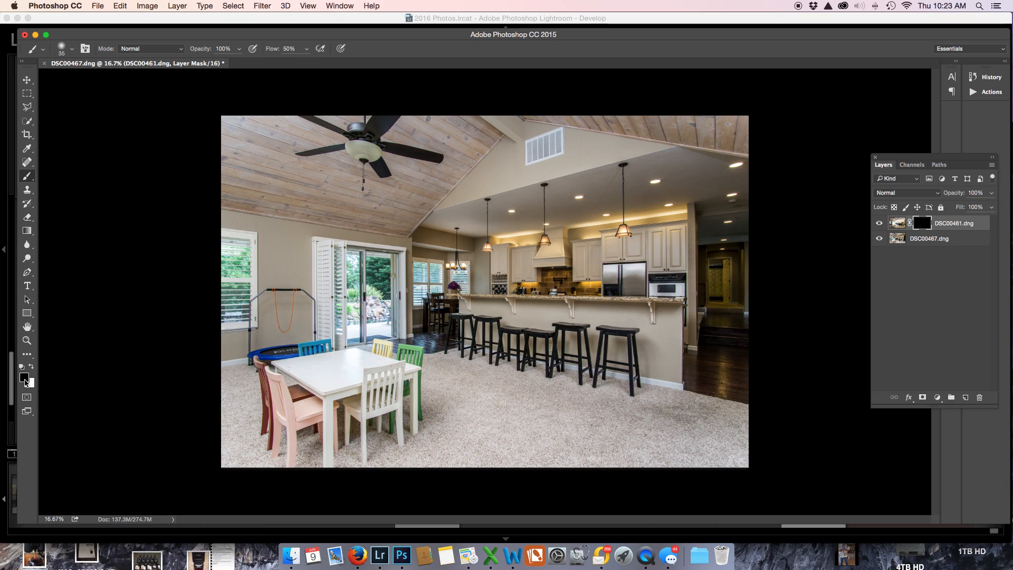
key(x)
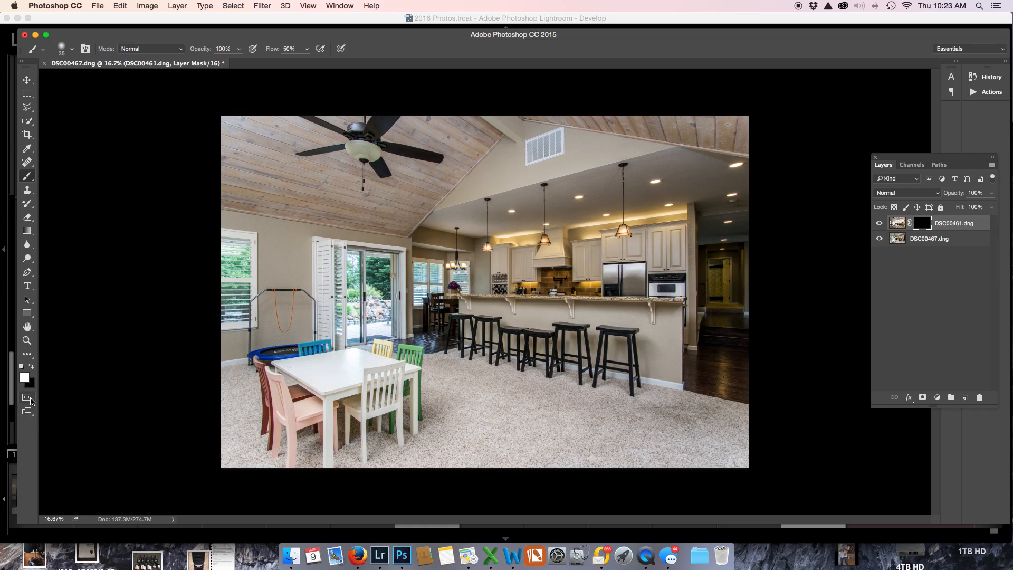
key(x)
key(x)
- Check that the brush is fully soft at 0% hardness and set its flow to 4%
right_click(279, 210)
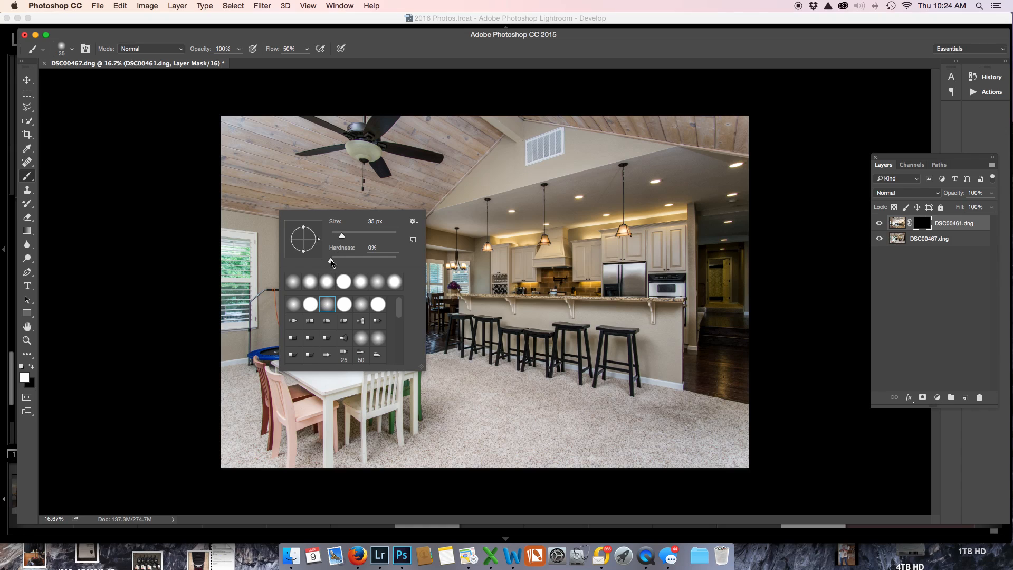
click(264, 253)
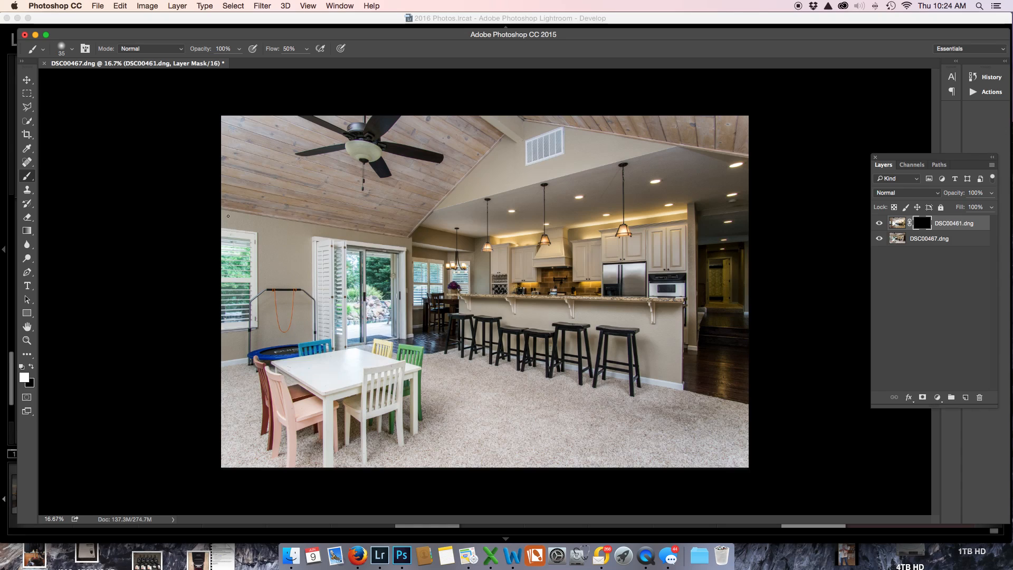
click(288, 49)
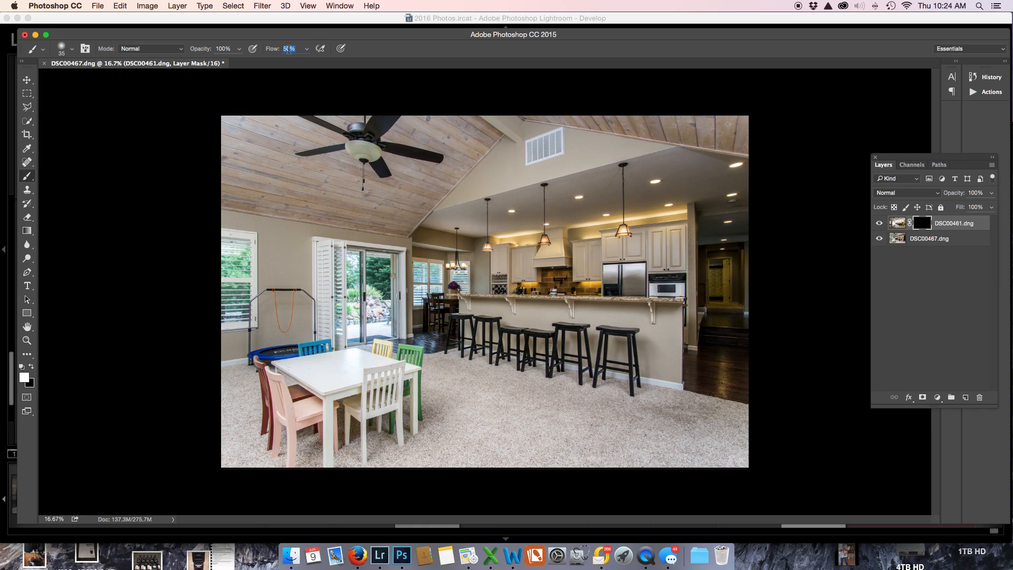
text(4)
key(Return)
- Enlarge the brush to 900 px and paint white on the mask over the dark hallway beside the kitchen
key(bracketright)
key(bracketright)
key(bracketright)
key(bracketright)
key(bracketright)
key(bracketright)
key(bracketright)
key(bracketright)
key(bracketright)
key(bracketright)
key(bracketright)
key(bracketright)
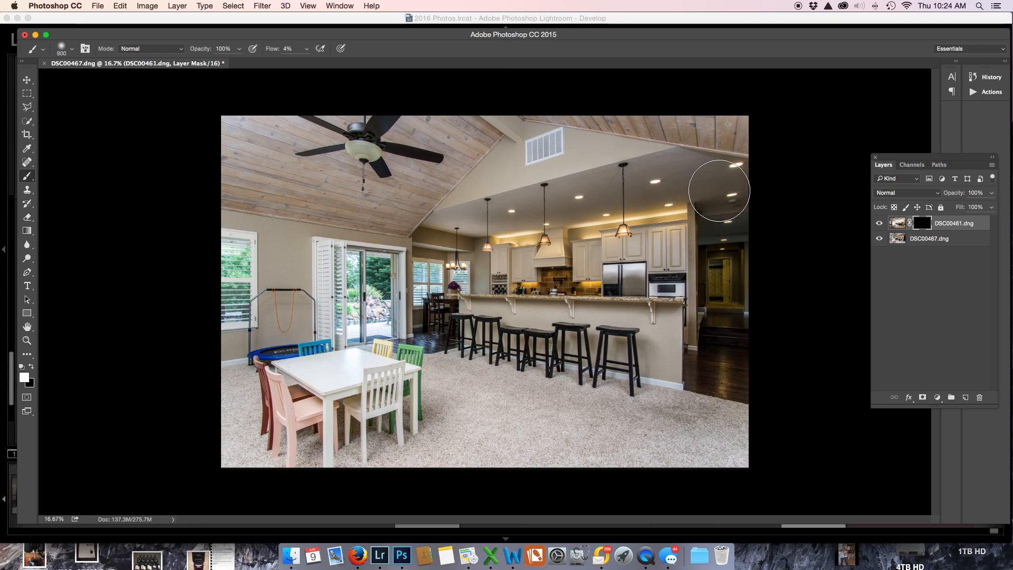
mouse_move(721, 188)
mouse_down()
mouse_move(729, 397)
mouse_move(733, 199)
mouse_move(726, 345)
mouse_move(723, 184)
mouse_move(731, 329)
mouse_move(734, 247)
mouse_move(732, 294)
mouse_move(722, 265)
mouse_move(720, 311)
mouse_move(719, 230)
mouse_move(728, 286)
mouse_move(720, 296)
mouse_move(730, 241)
mouse_move(734, 322)
mouse_move(733, 370)
mouse_move(725, 368)
mouse_move(712, 349)
mouse_move(720, 217)
mouse_move(728, 217)
mouse_move(723, 256)
mouse_move(731, 242)
mouse_move(734, 265)
mouse_move(729, 359)
mouse_move(718, 286)
mouse_move(776, 294)
mouse_up()
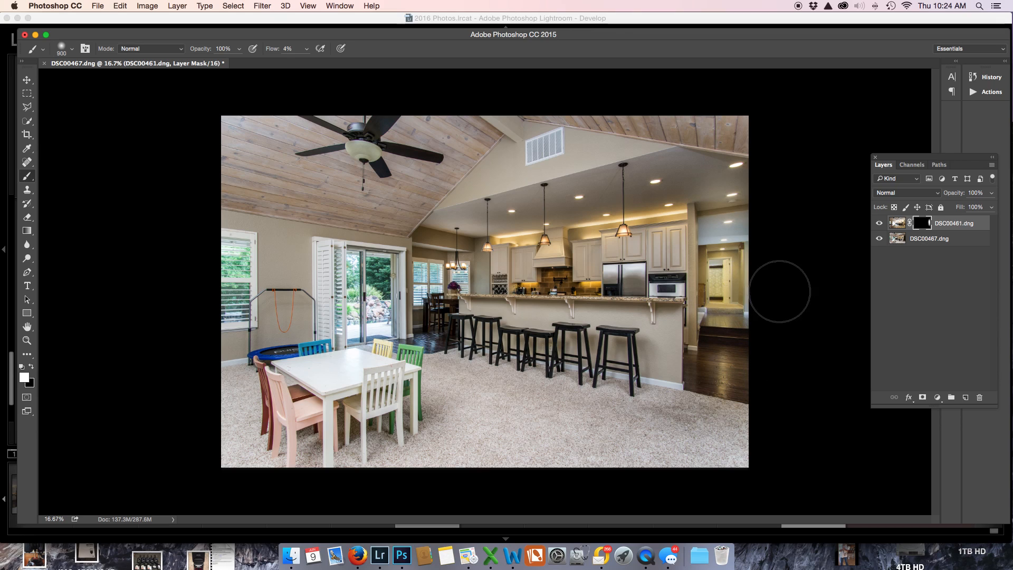
- Toggle the DSC00461.dng layer's visibility to compare the hallway before and after the mask painting
click(879, 224)
click(881, 224)
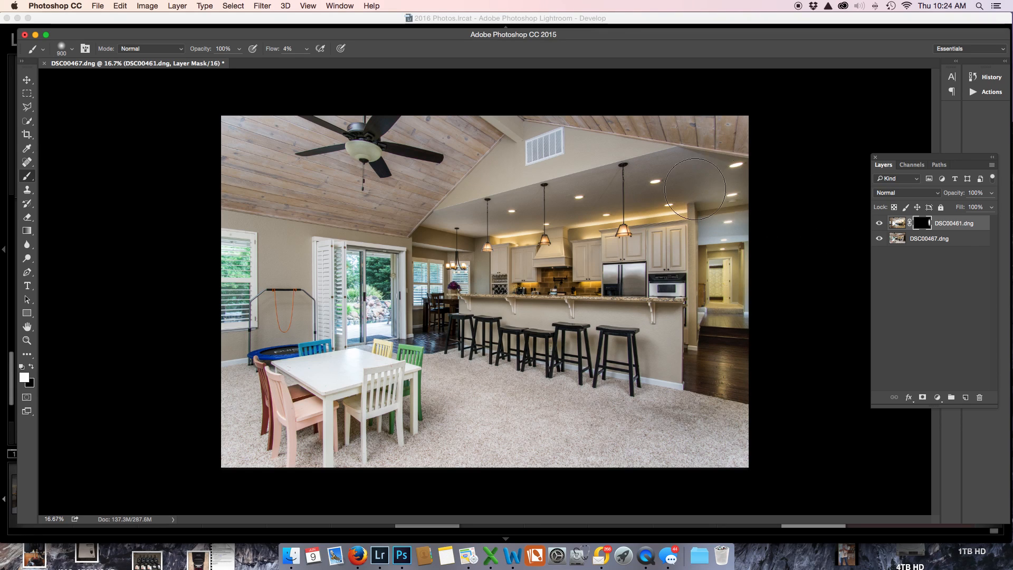
click(881, 224)
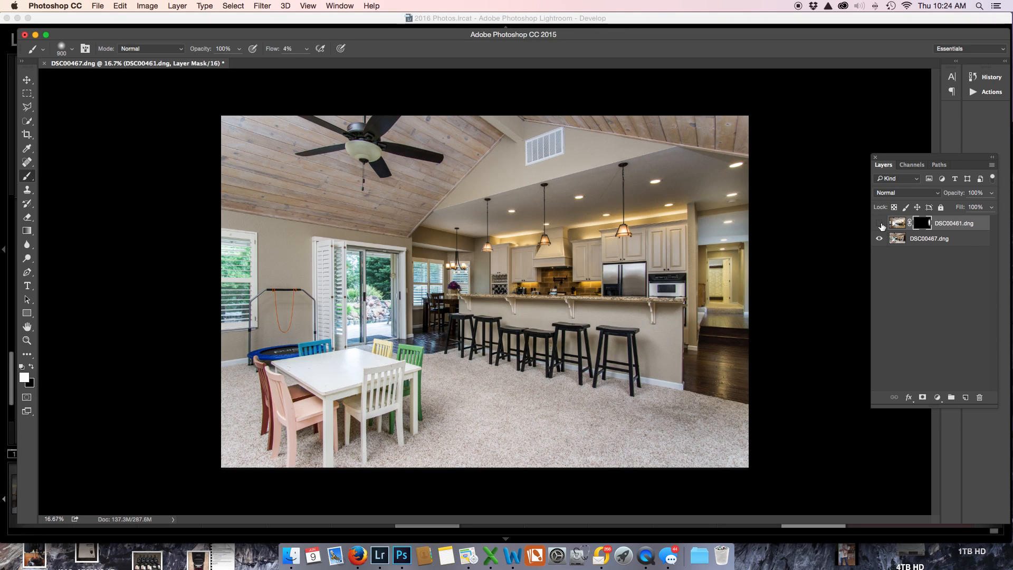
click(880, 223)
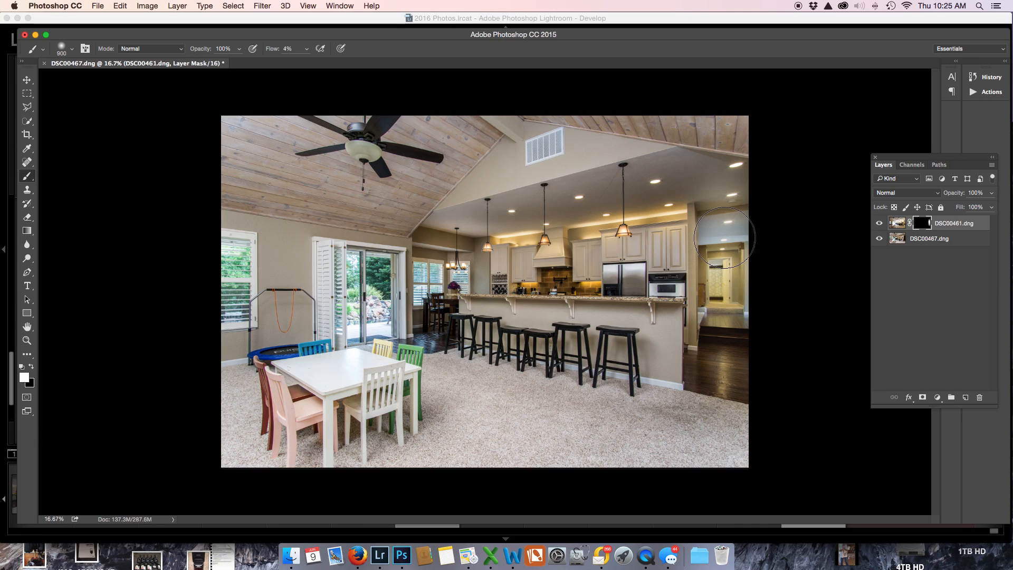
- Enlarge the brush to 1000 px and paint white on the mask over the kitchen ceiling near the hallway
key(bracketleft)
key(bracketright)
key(bracketright)
key(bracketright)
key(bracketright)
key(bracketright)
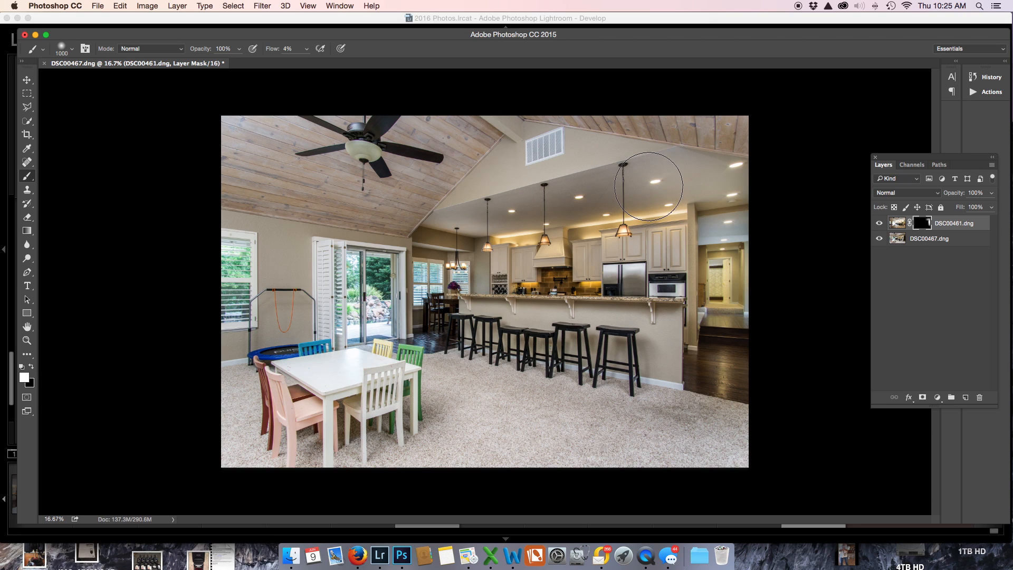
- Reduce the brush to 700 px and brighten the kitchen ceiling by painting white on the mask
key(bracketleft)
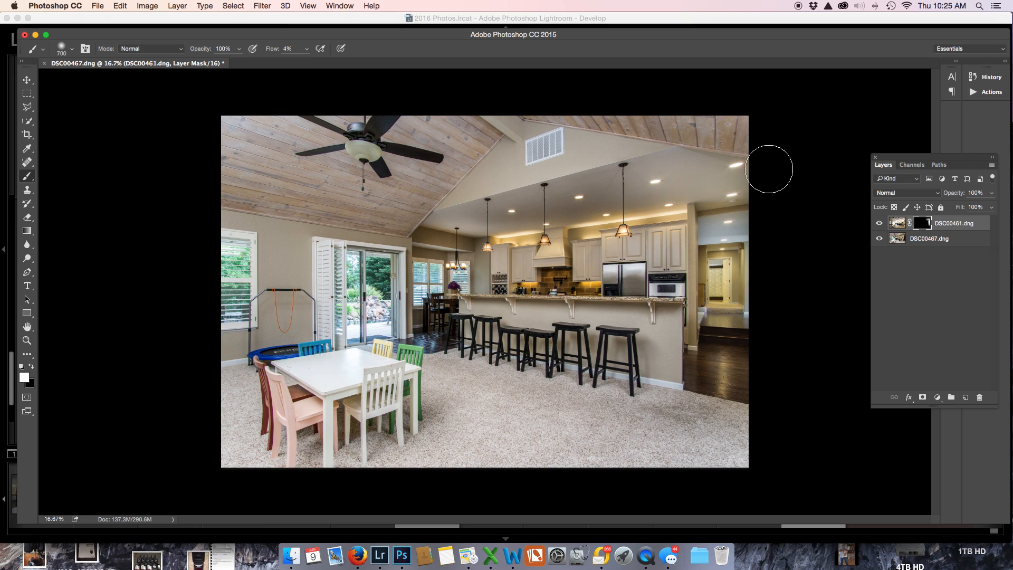
key(super+equal)
key(super+equal)
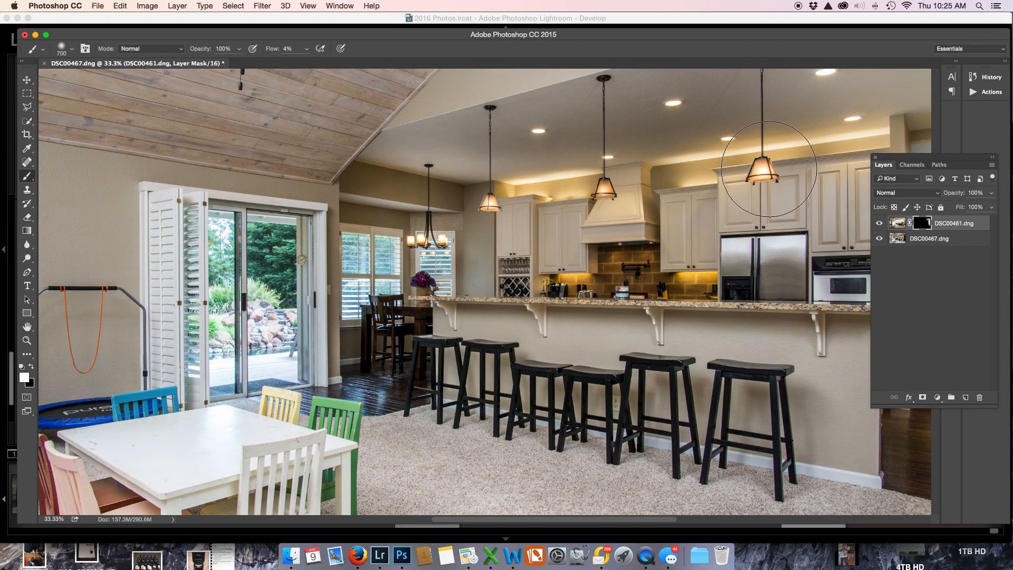
drag(710, 146, 458, 301)
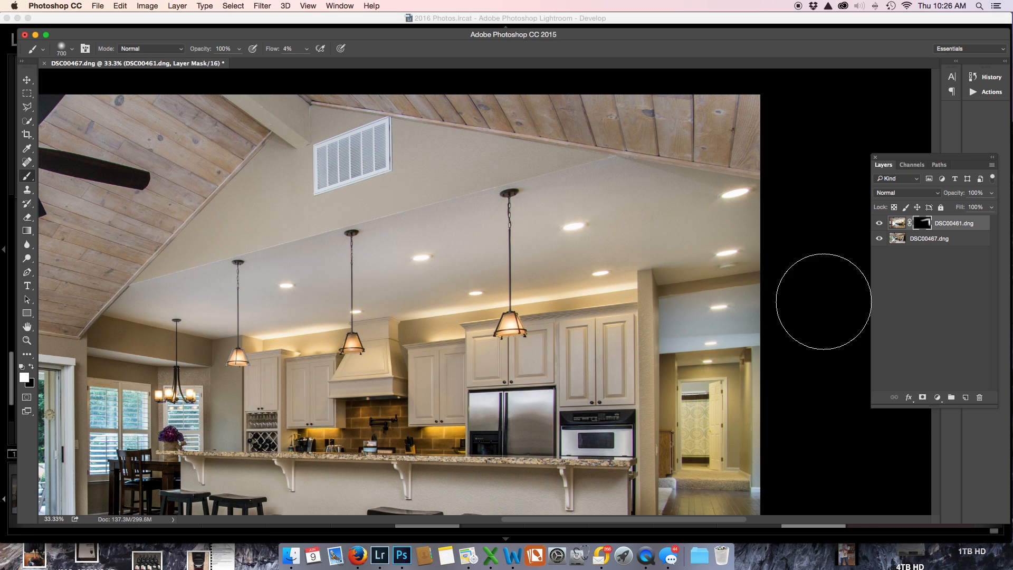
- Reduce the brush to 500 px and paint white on the mask over the dining nook and its dark floor
drag(453, 397, 740, 241)
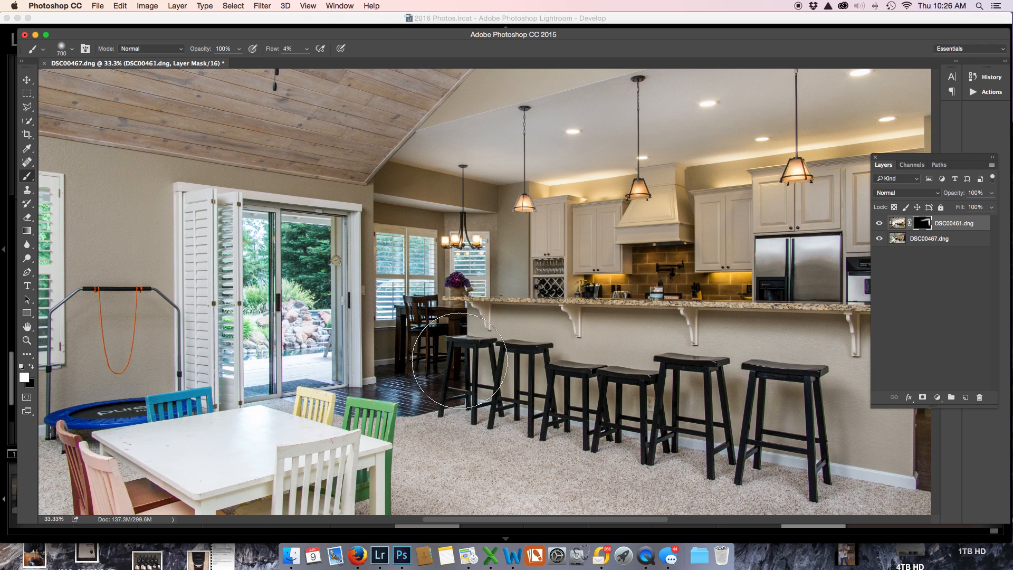
key(bracketleft)
key(bracketleft)
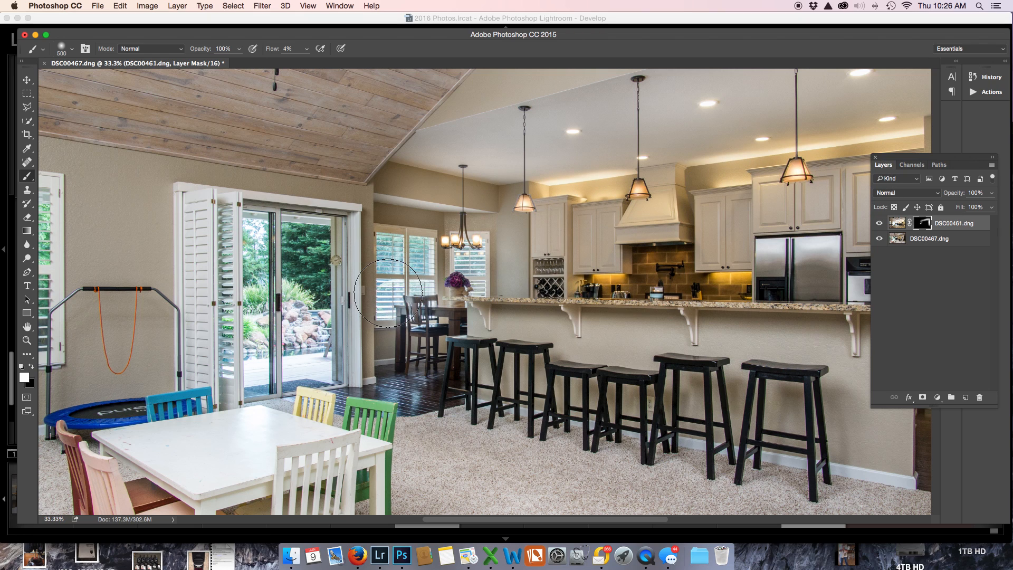
- Enlarge the brush to 700 px and paint white on the mask over the bar stools and the counter front
drag(432, 319, 310, 316)
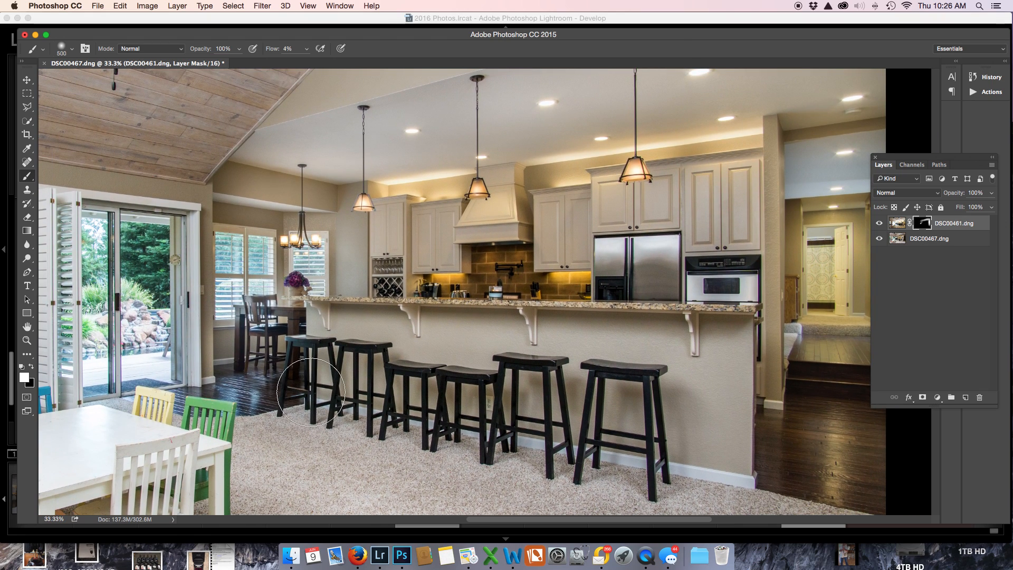
key(bracketright)
key(bracketright)
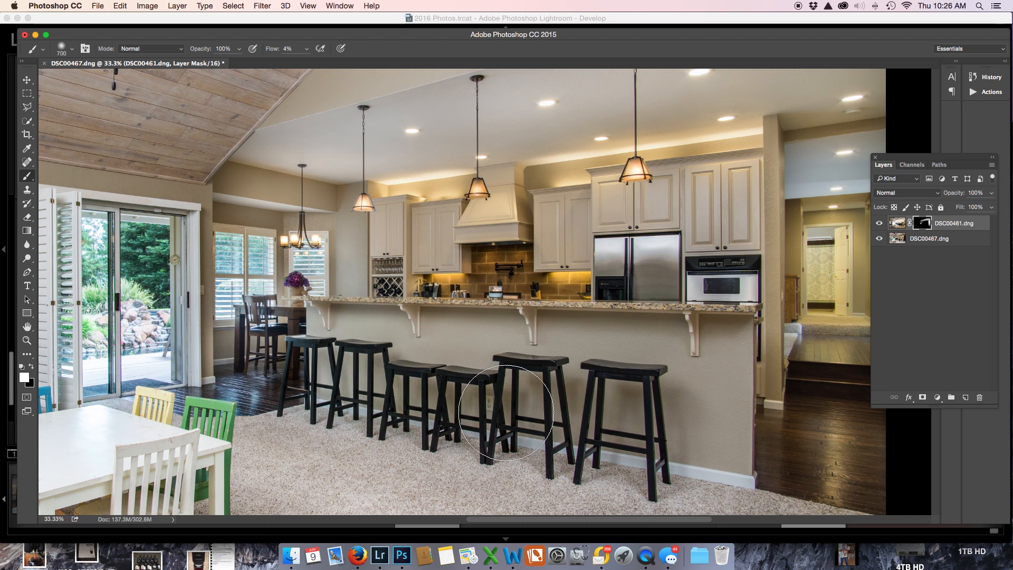
mouse_move(398, 409)
mouse_down()
mouse_move(440, 387)
mouse_move(562, 274)
mouse_up()
- Paint white on the mask over the wood ceiling and the wall beside the window, with brush sizes between 800 and 1000 px
scroll(563, 275, down, 2)
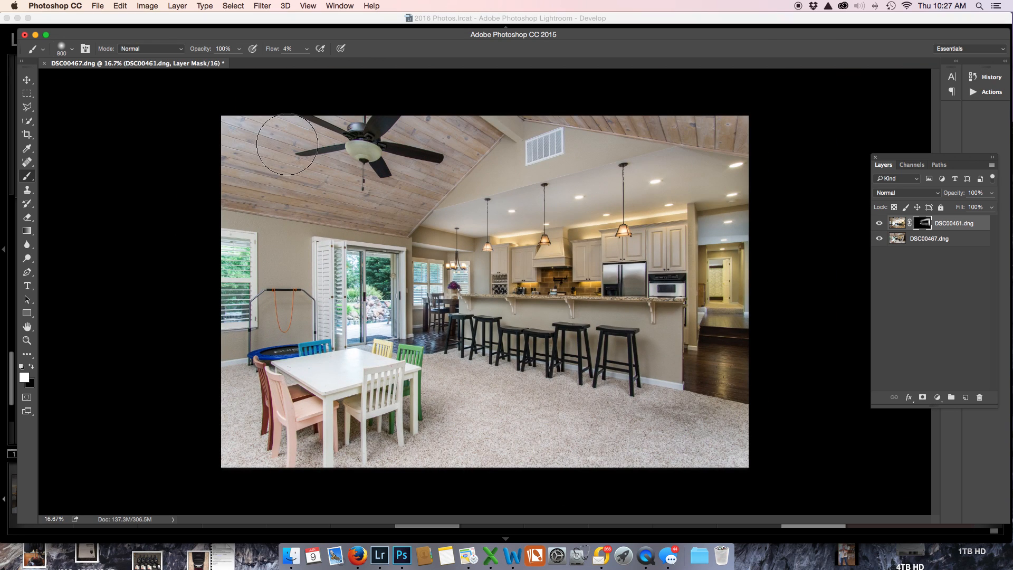
key(bracketright)
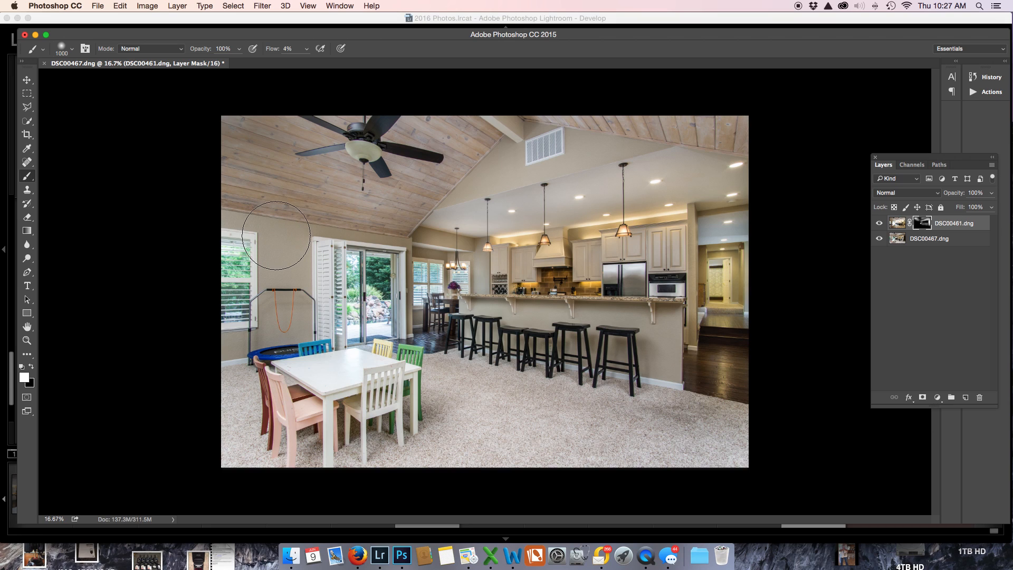
key(bracketleft)
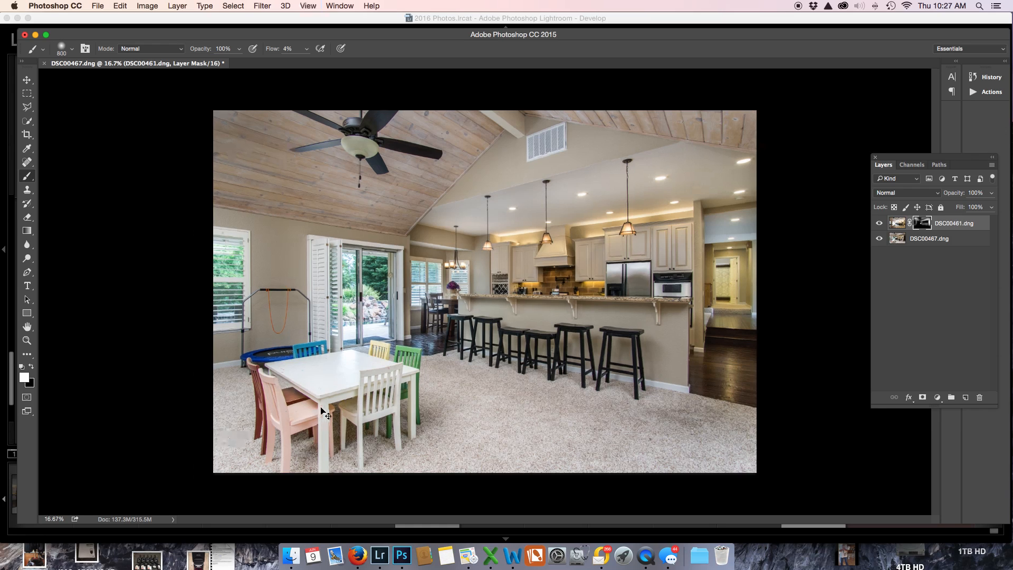
- Enlarge the brush to 1100 px and paint white on the mask over the white table, its chairs and the adjacent carpet
key(super+equal)
drag(381, 391, 508, 294)
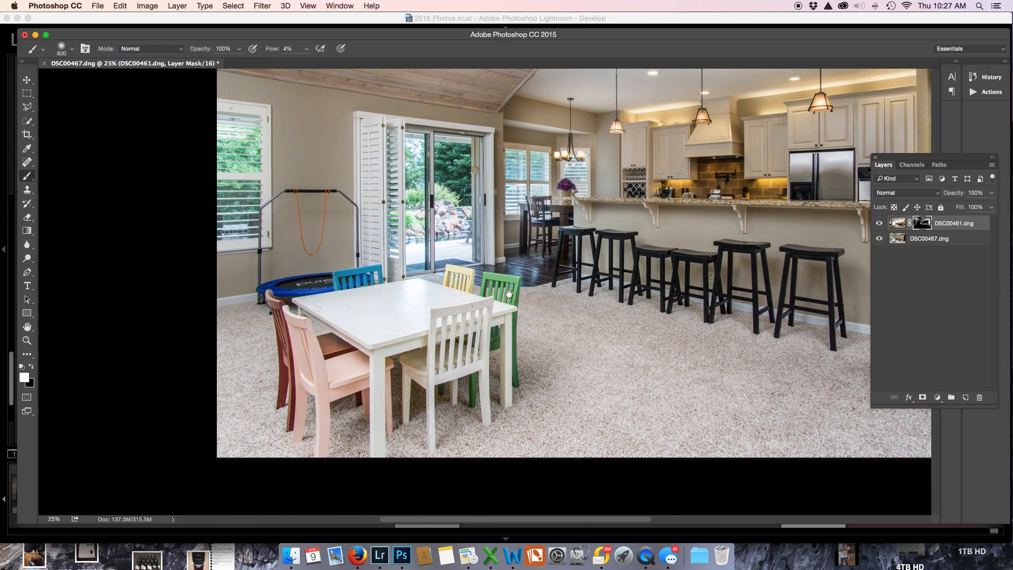
key(bracketright)
key(bracketright)
key(bracketright)
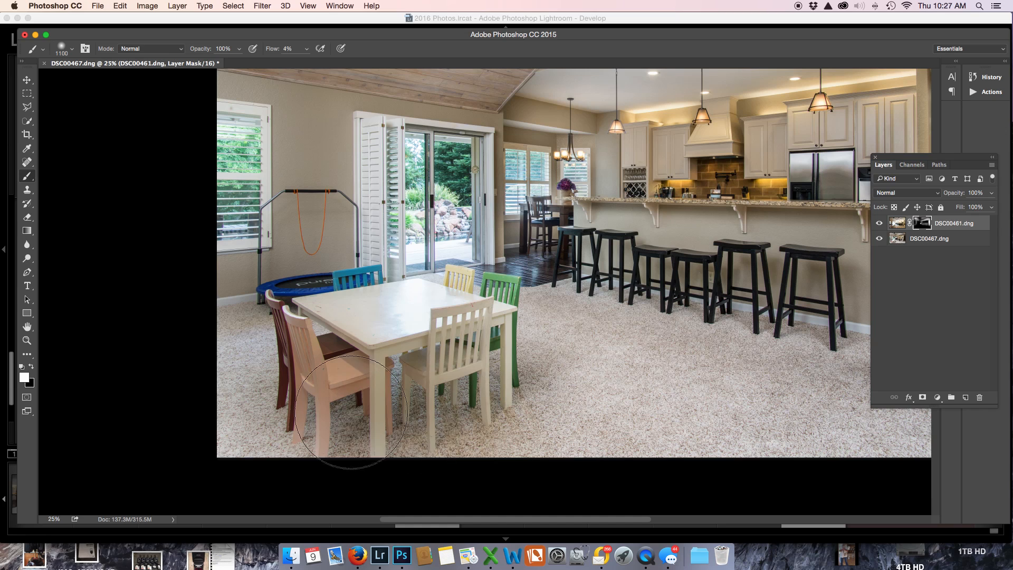
mouse_move(291, 314)
mouse_down()
mouse_move(227, 340)
mouse_move(232, 364)
mouse_up()
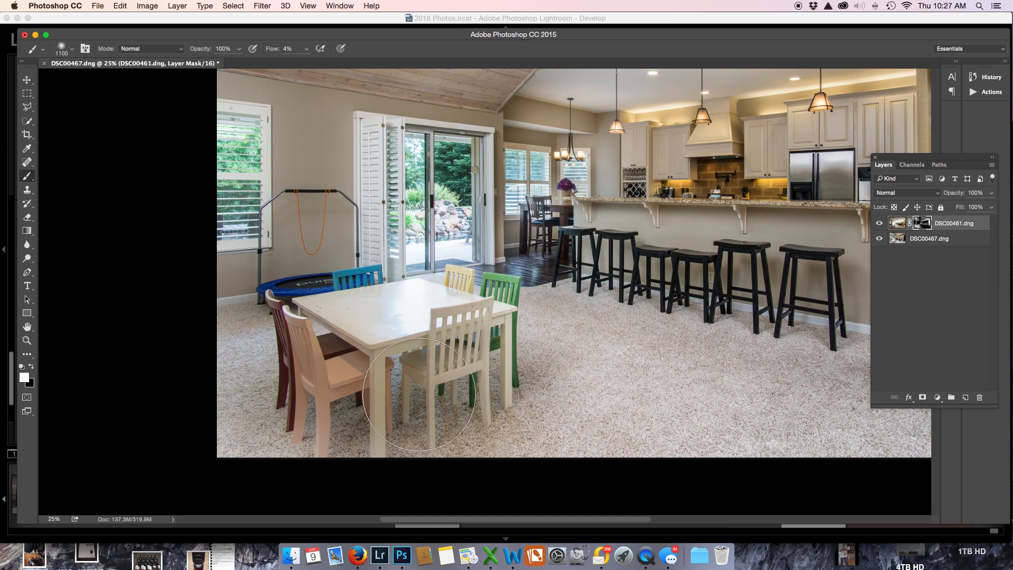
- Paint white on the mask across the carpet between the table and the bar, and reduce the brush to 900 px
scroll(477, 386, right, 5)
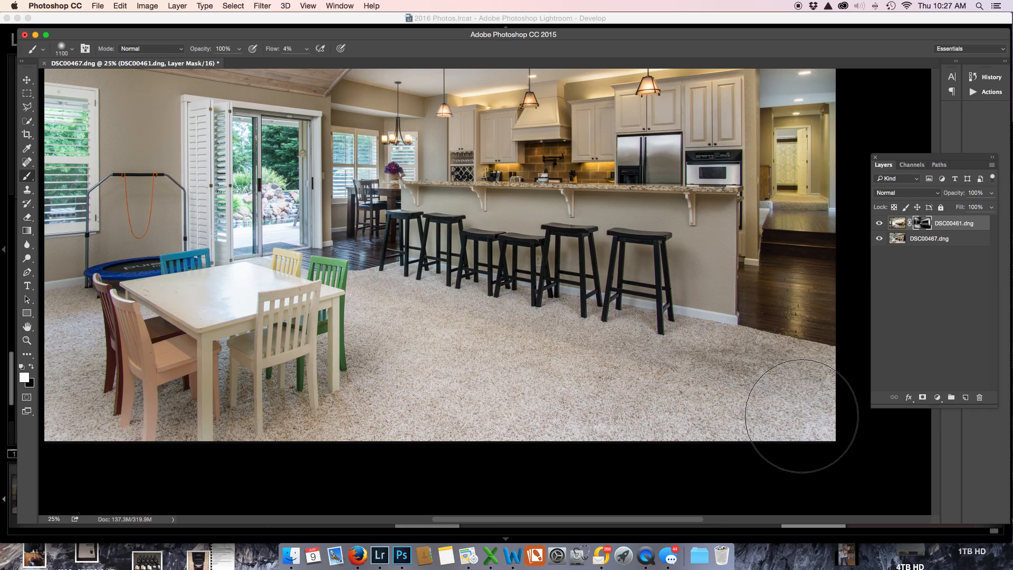
mouse_move(284, 448)
mouse_down()
mouse_move(596, 413)
mouse_move(608, 394)
mouse_move(463, 351)
mouse_up()
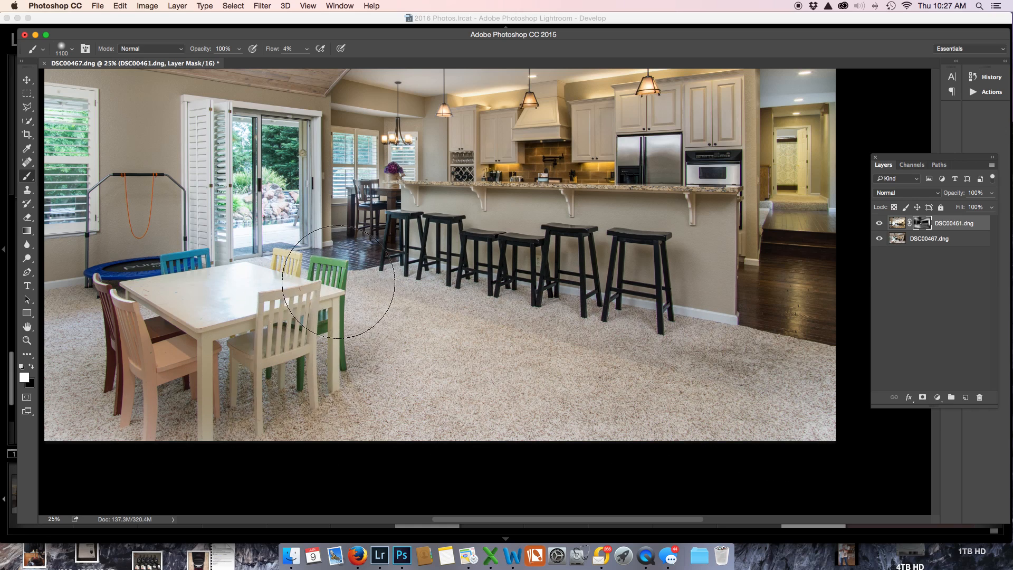
key(super+minus)
key(super+minus)
key(super+plus)
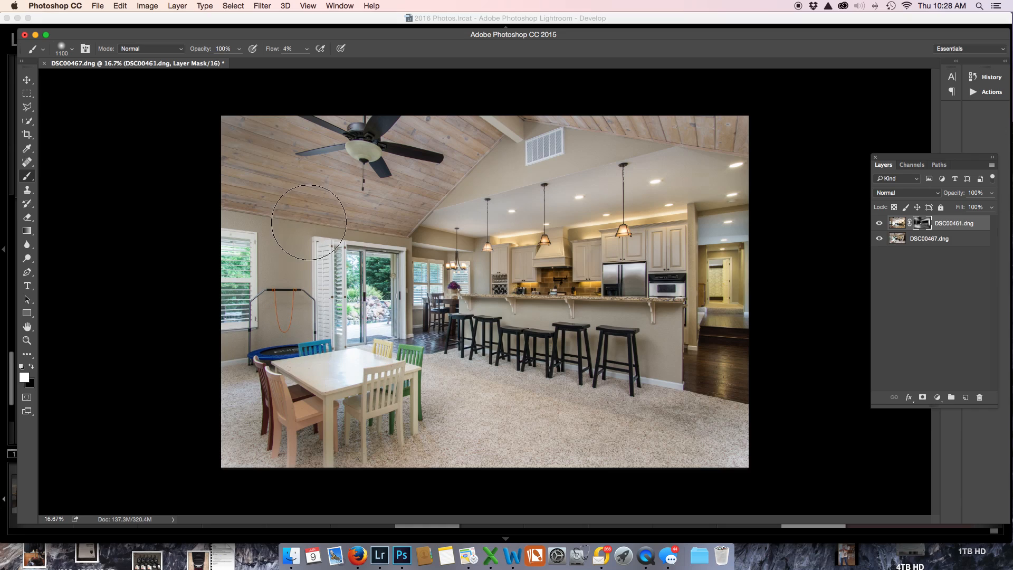
key(bracketleft)
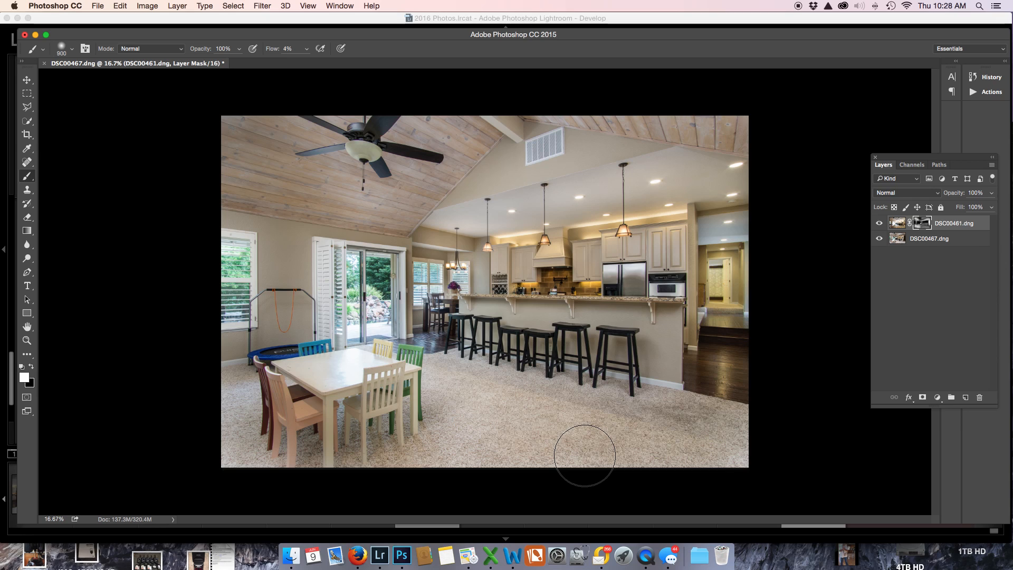
- Toggle the DSC00461.dng layer's visibility repeatedly to compare the whole room before and after the blend, leaving the layer shown
click(879, 225)
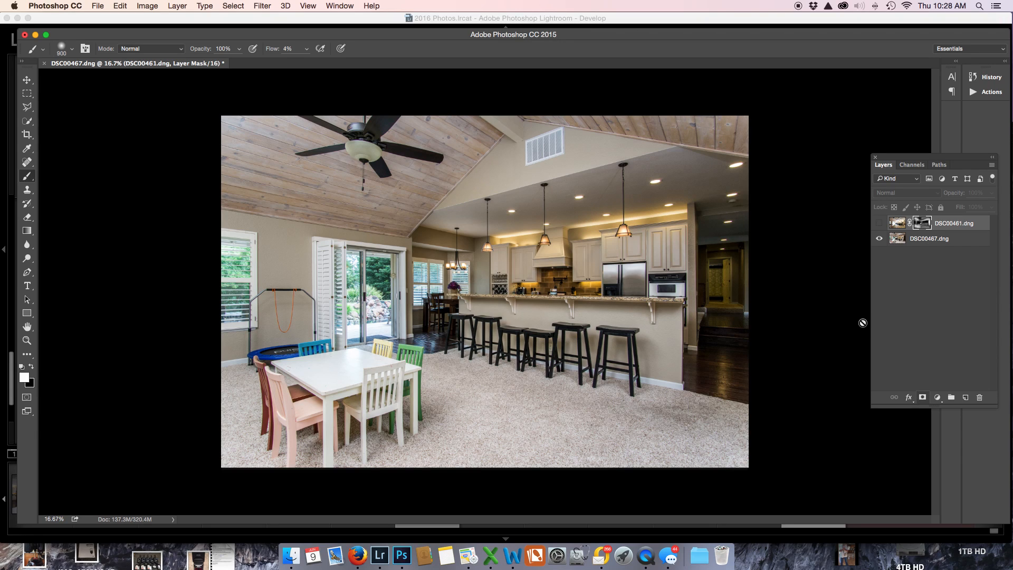
click(879, 224)
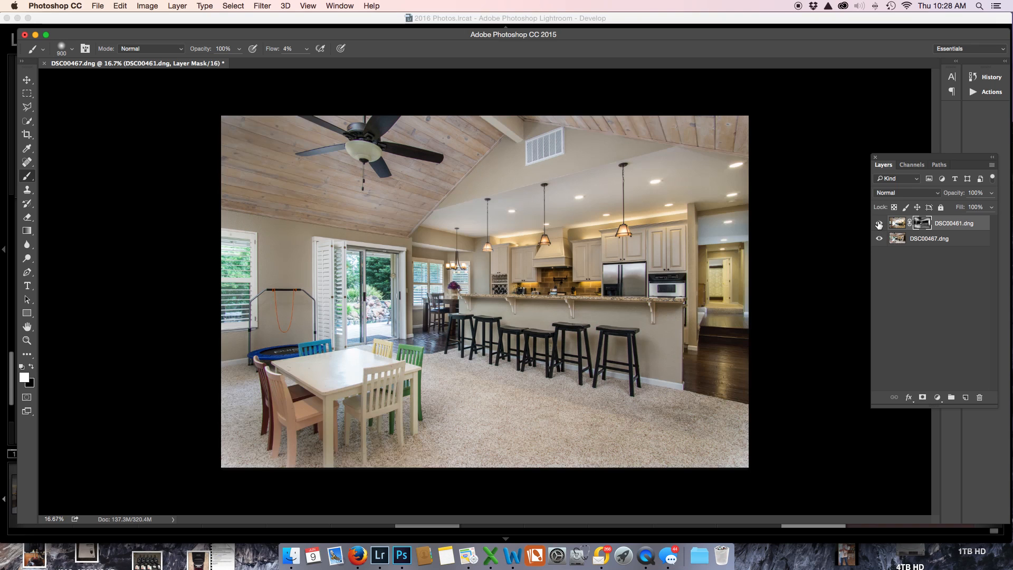
click(879, 225)
click(878, 225)
click(878, 224)
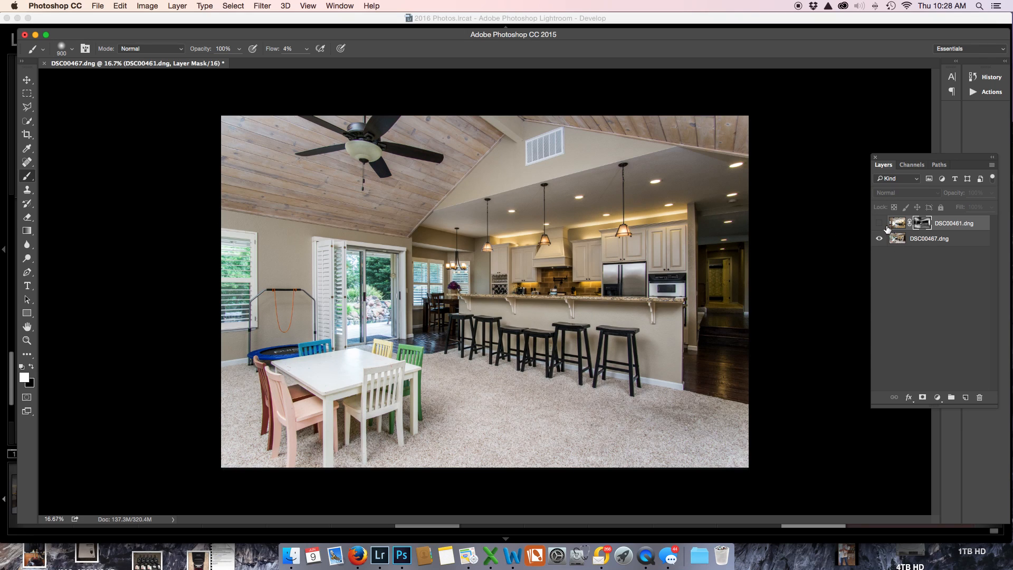
click(883, 226)
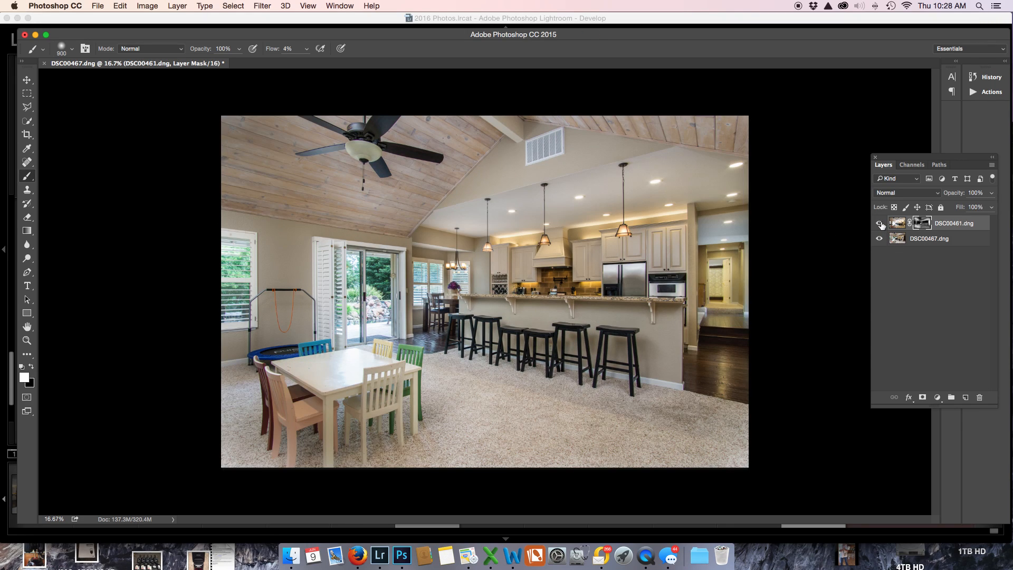
click(882, 224)
click(882, 224)
click(881, 225)
click(881, 224)
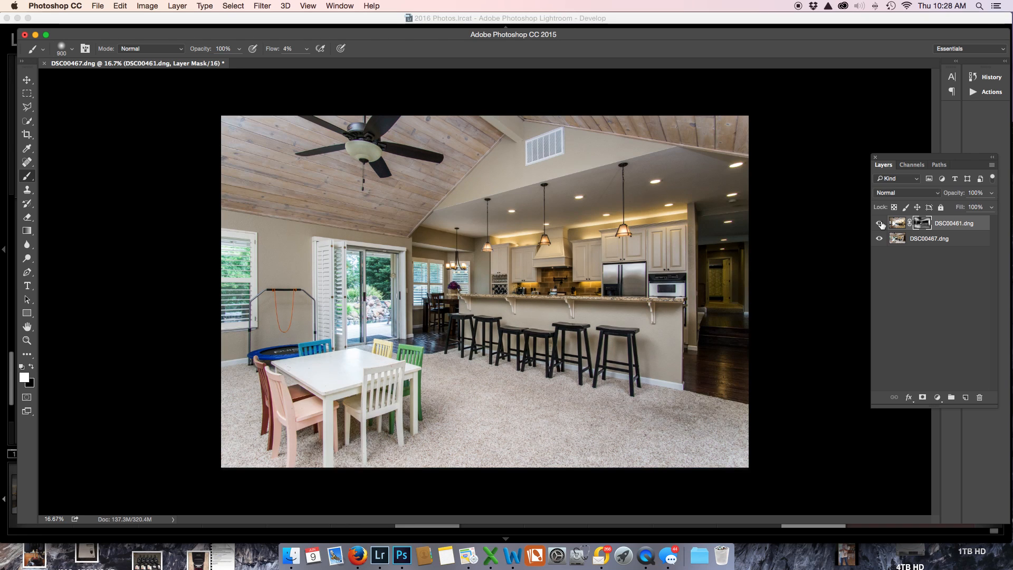
click(881, 224)
click(881, 224)
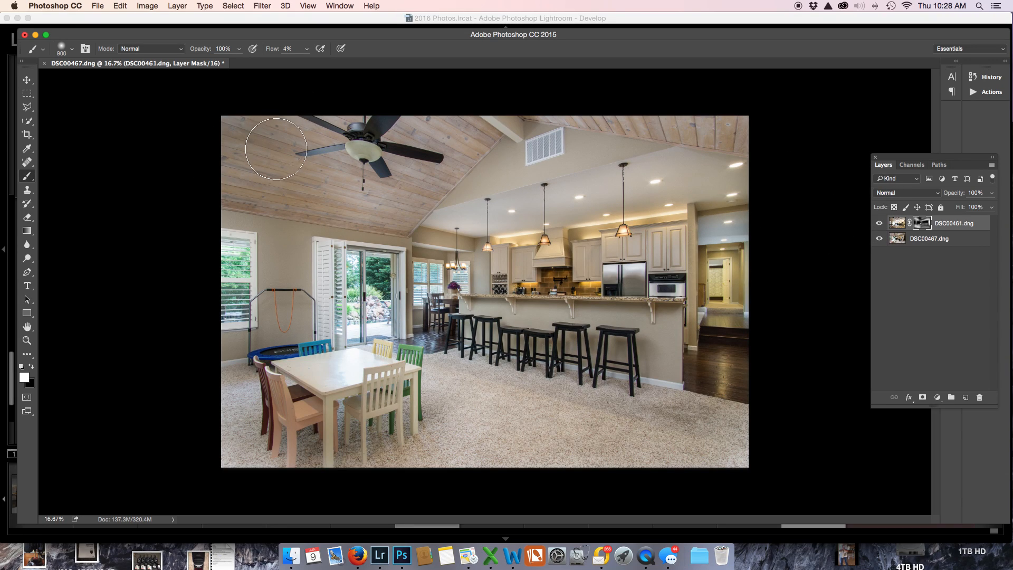
click(880, 224)
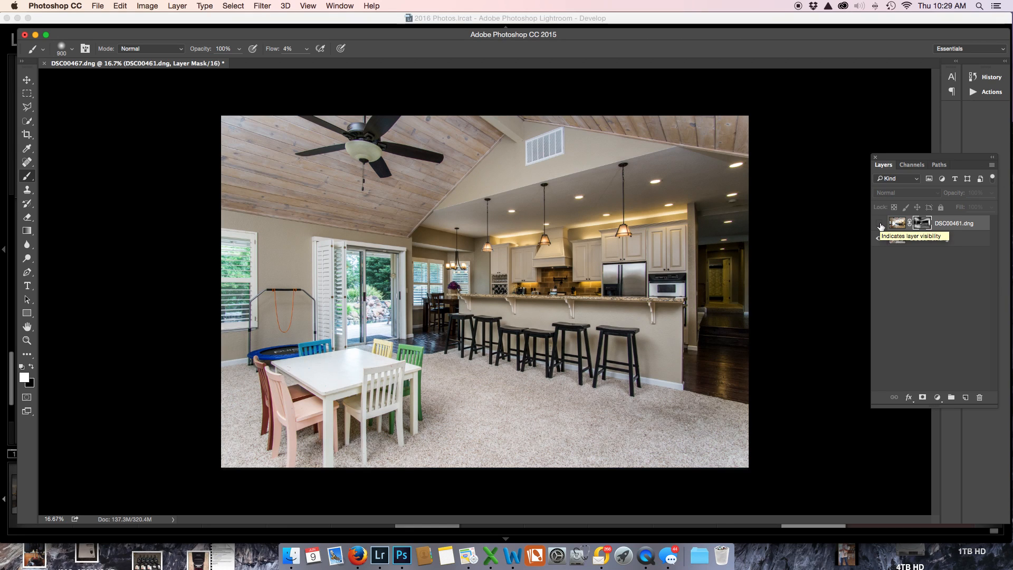
click(880, 225)
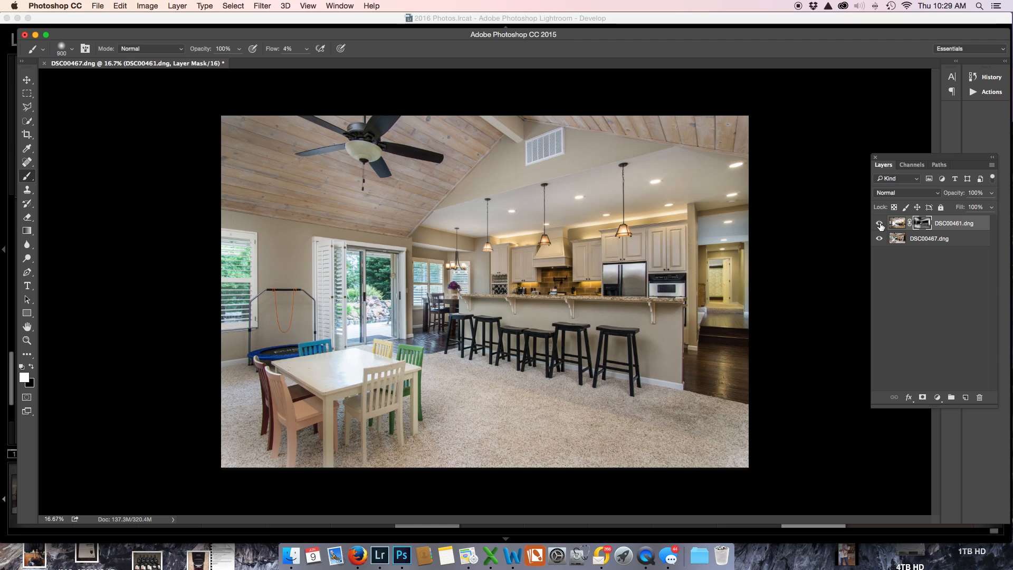
- Save the blended image as DSC00461-Edit-2.tif, close it and return to Lightroom
key(super+s)
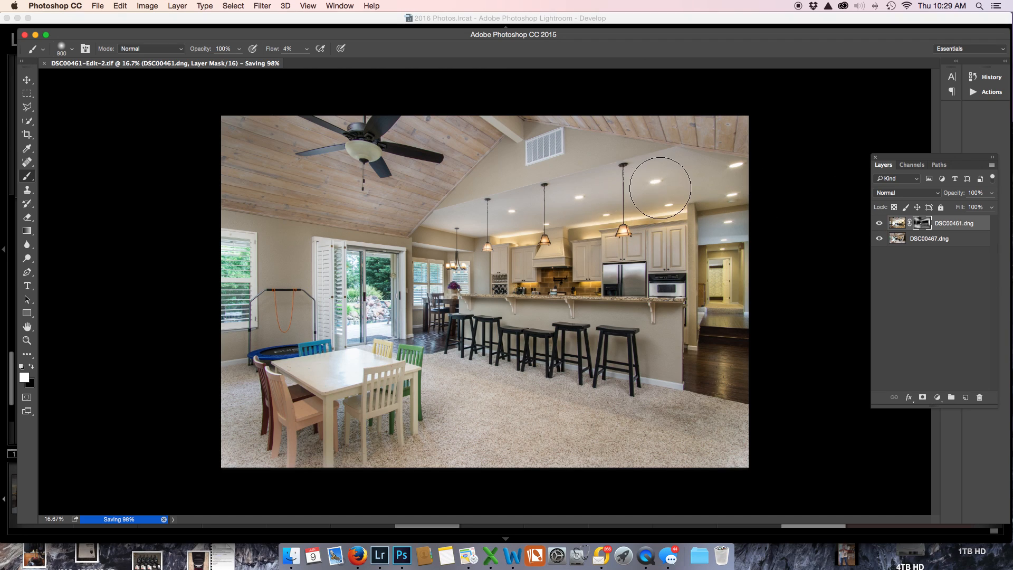
key(super+w)
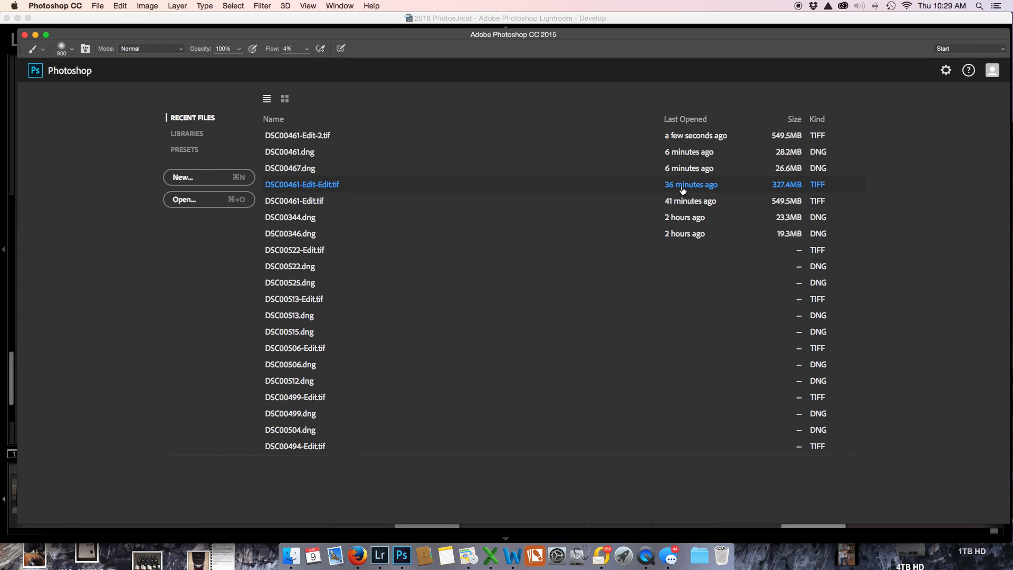
click(25, 35)
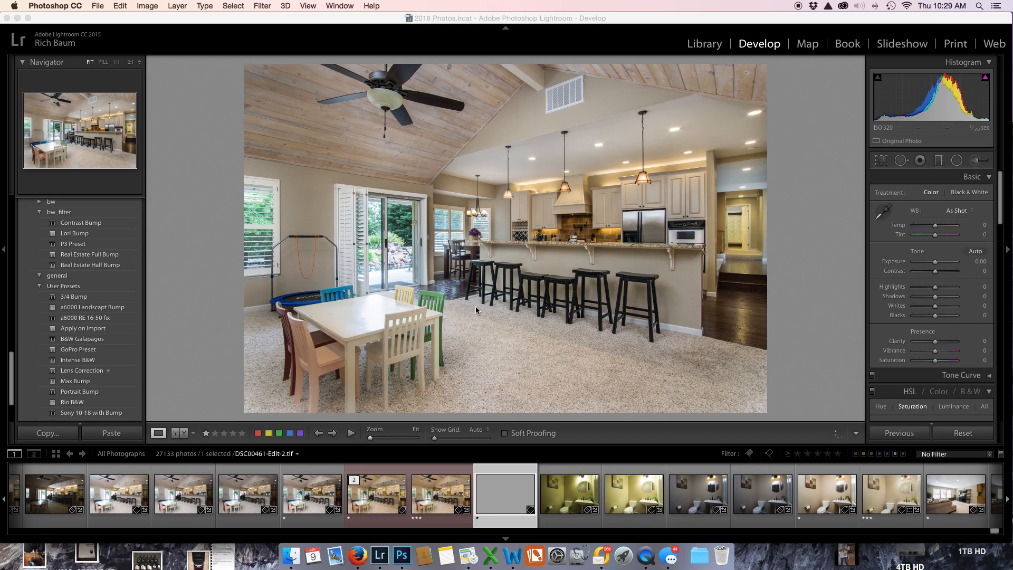
- Apply the Contrast Bump preset to DSC00461-Edit-2.tif, then set Exposure to -0.20 and Temp to +4
click(85, 225)
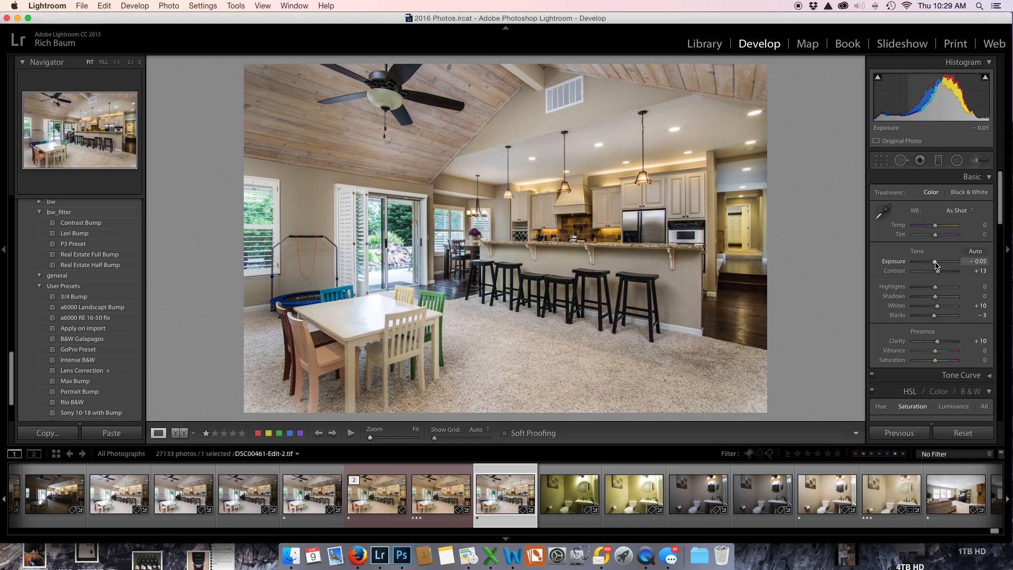
drag(936, 266, 936, 266)
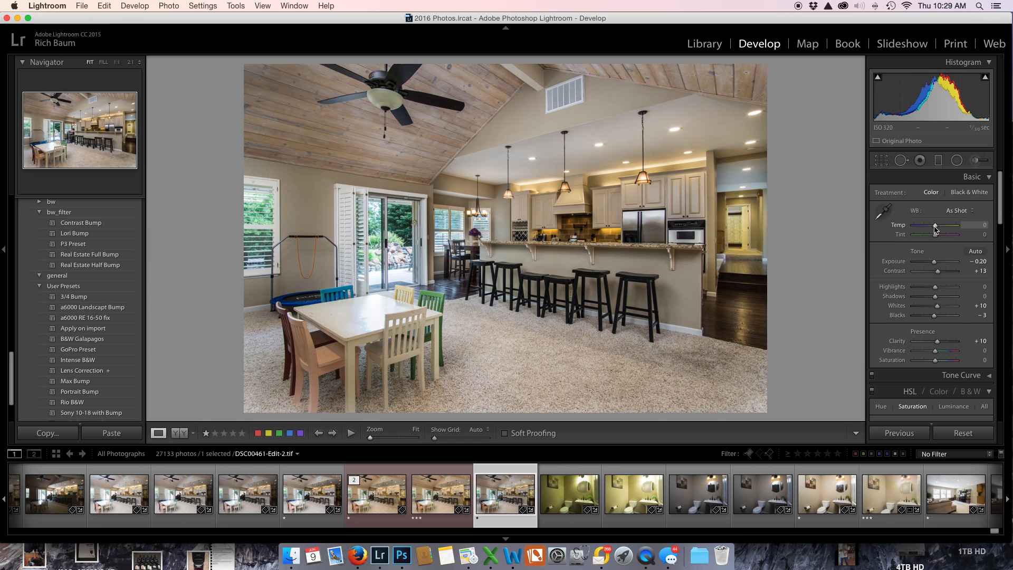
drag(935, 227, 936, 227)
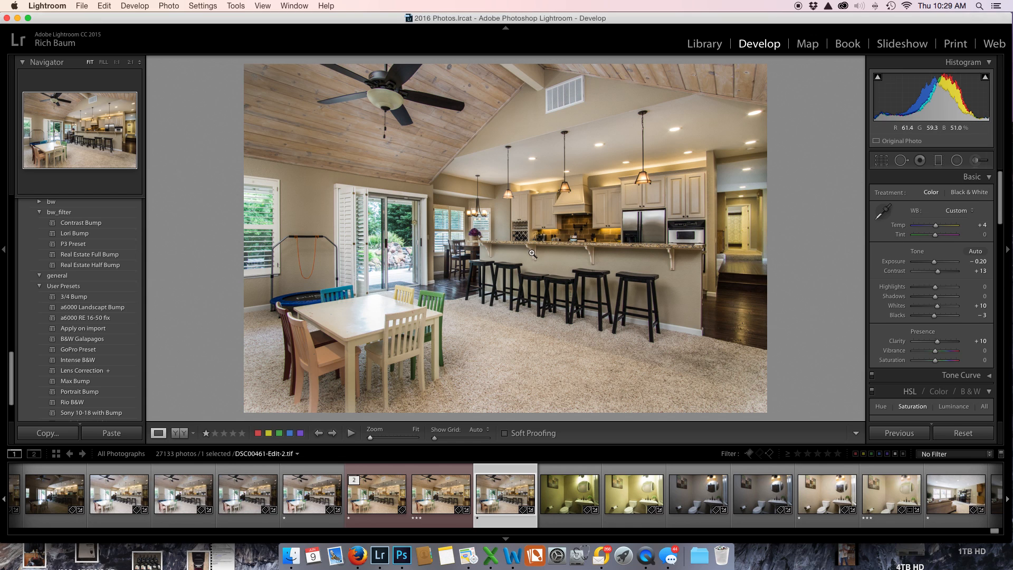
- Review the finished photo in full-screen view with the interface dimmed, and restore the normal Develop view
key(super+shift+f)
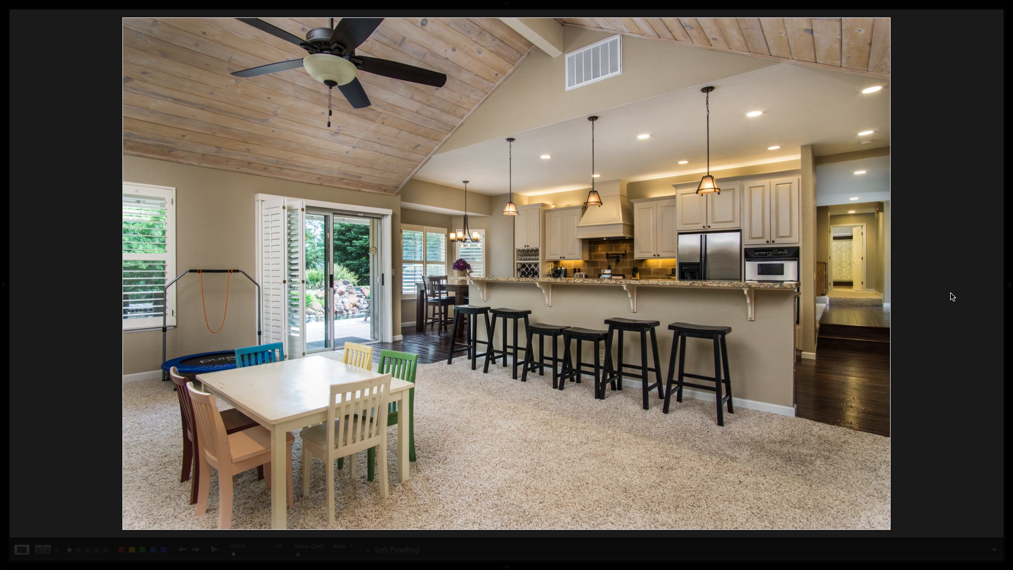
key(super+shift+f)
key(l)
key(l)
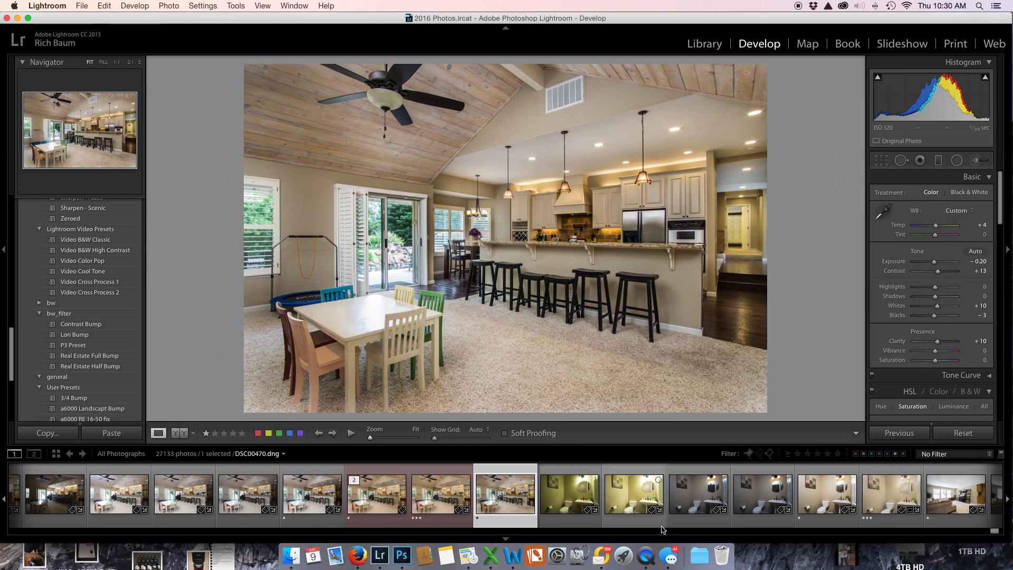
right_click(647, 550)
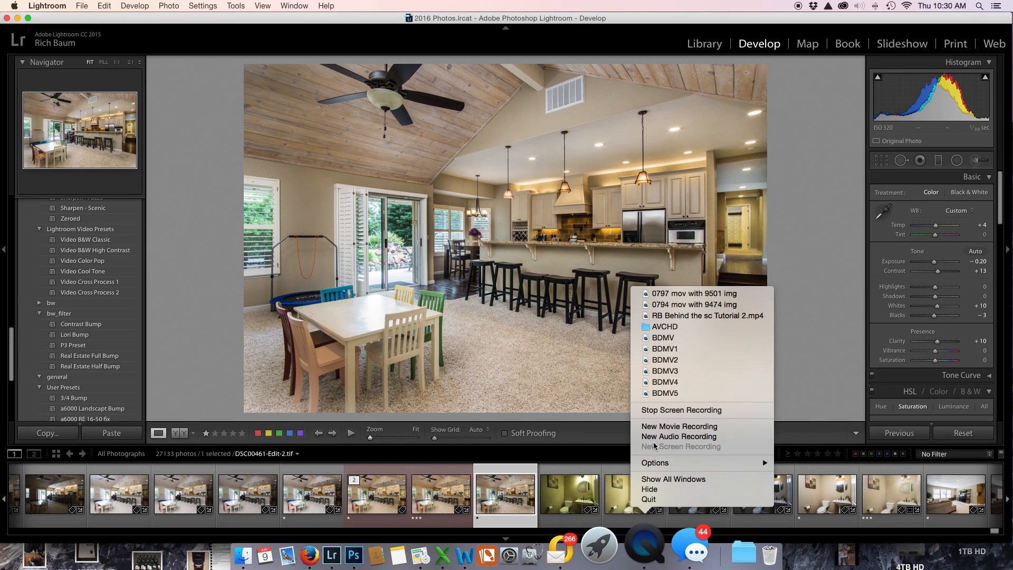